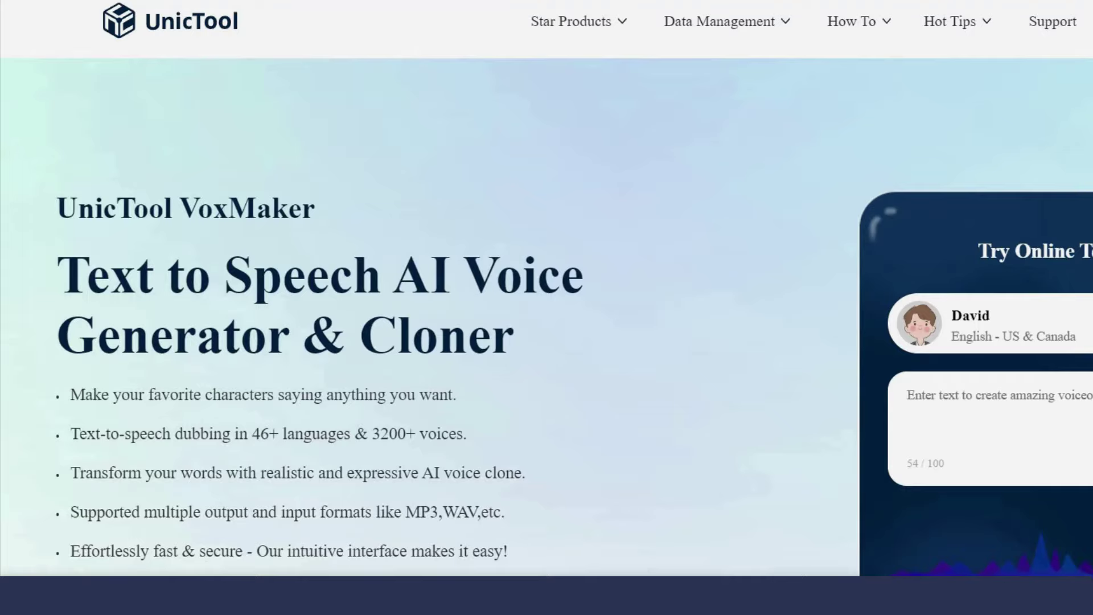
Scroll down the VoxMaker page to read its feature bullets
{"action": "scroll", "coordinate": [546, 308], "scroll_direction": "down", "scroll_amount": 3}
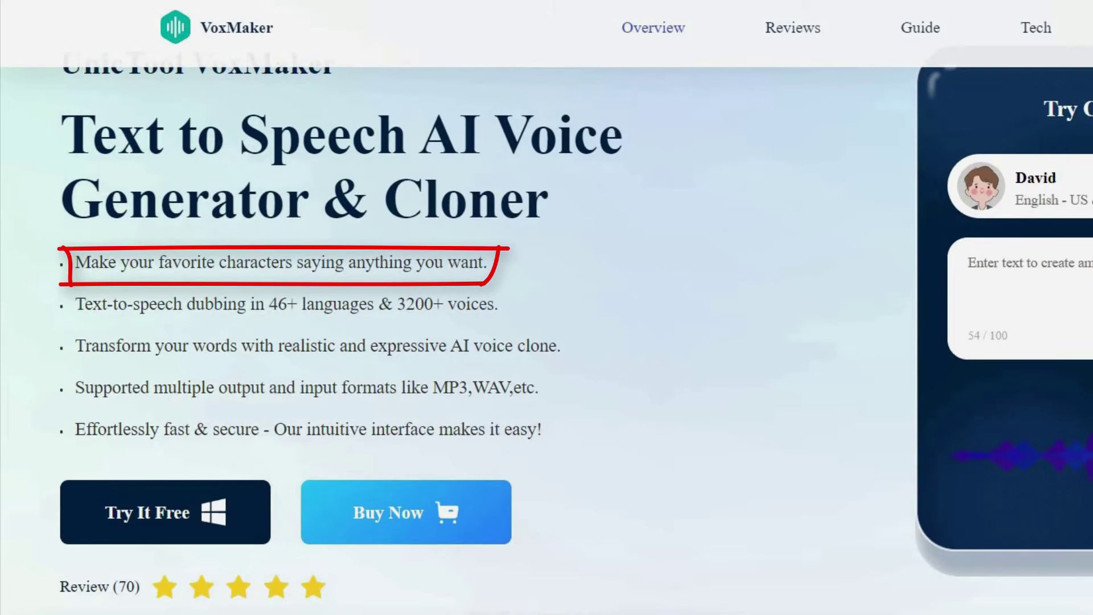
{"action": "scroll", "coordinate": [547, 308], "scroll_direction": "down", "scroll_amount": 1}
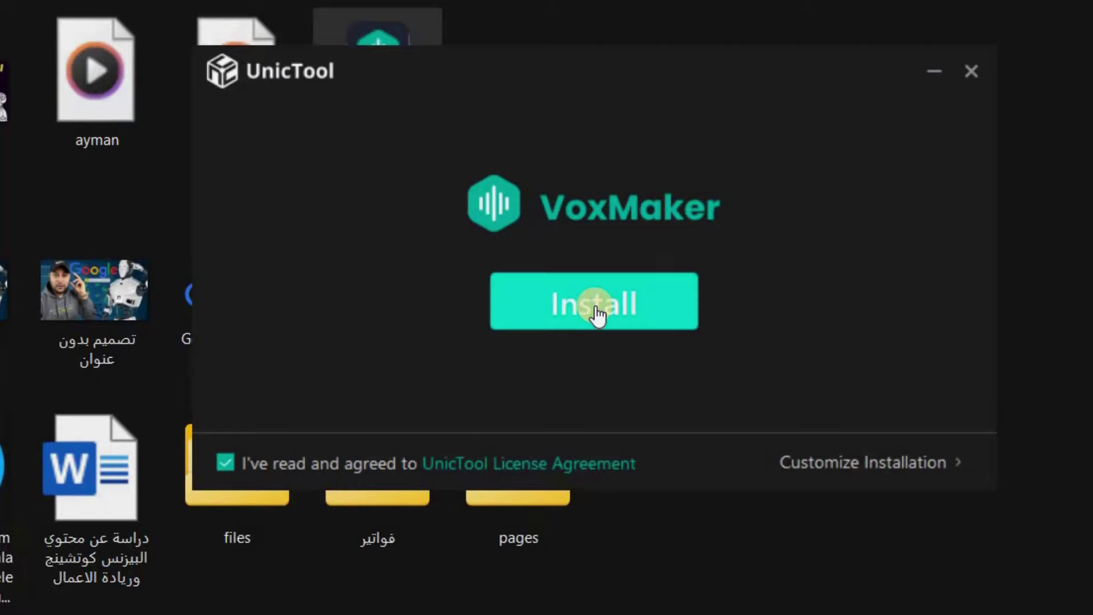
Close the VoxMaker installer without installing and confirm quitting the setup
{"action": "left_click", "coordinate": [971, 71]}
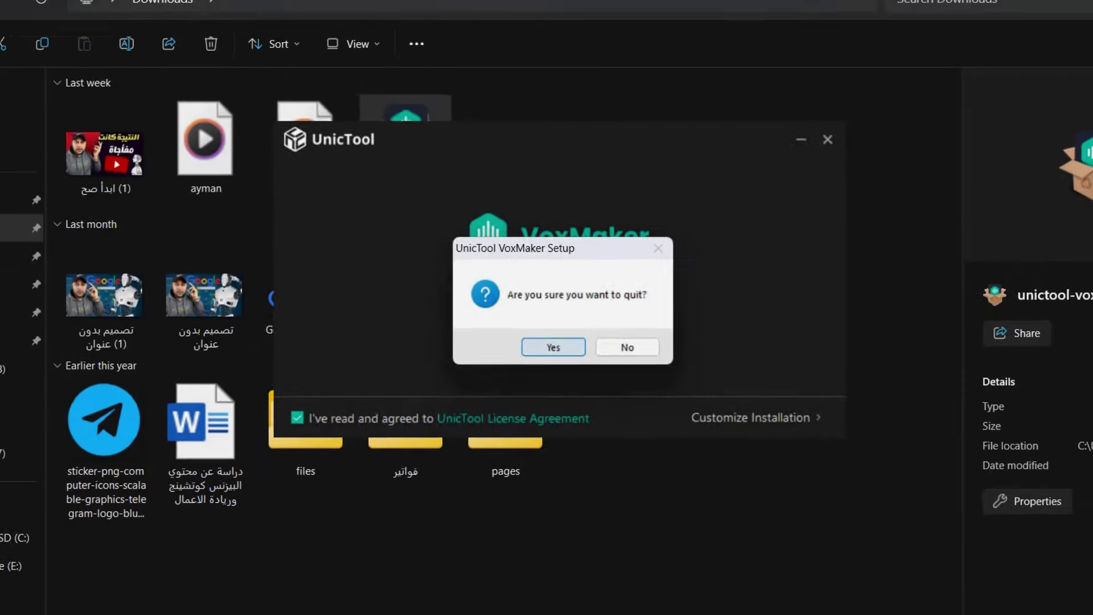
{"action": "left_click", "coordinate": [579, 359]}
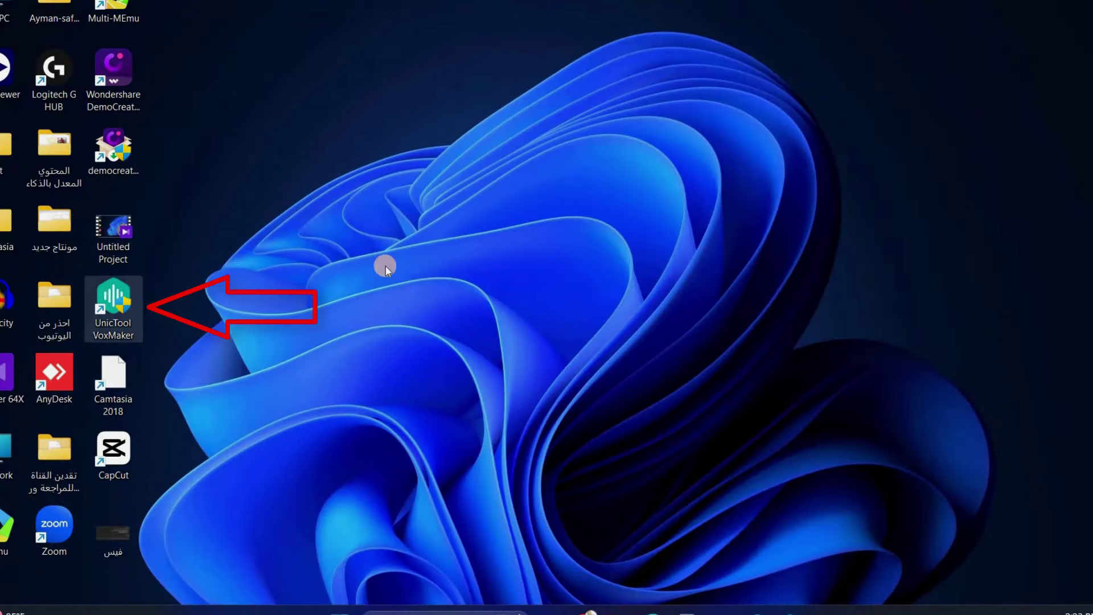
Launch UnicTool VoxMaker from its desktop shortcut
{"action": "double_click", "coordinate": [131, 318]}
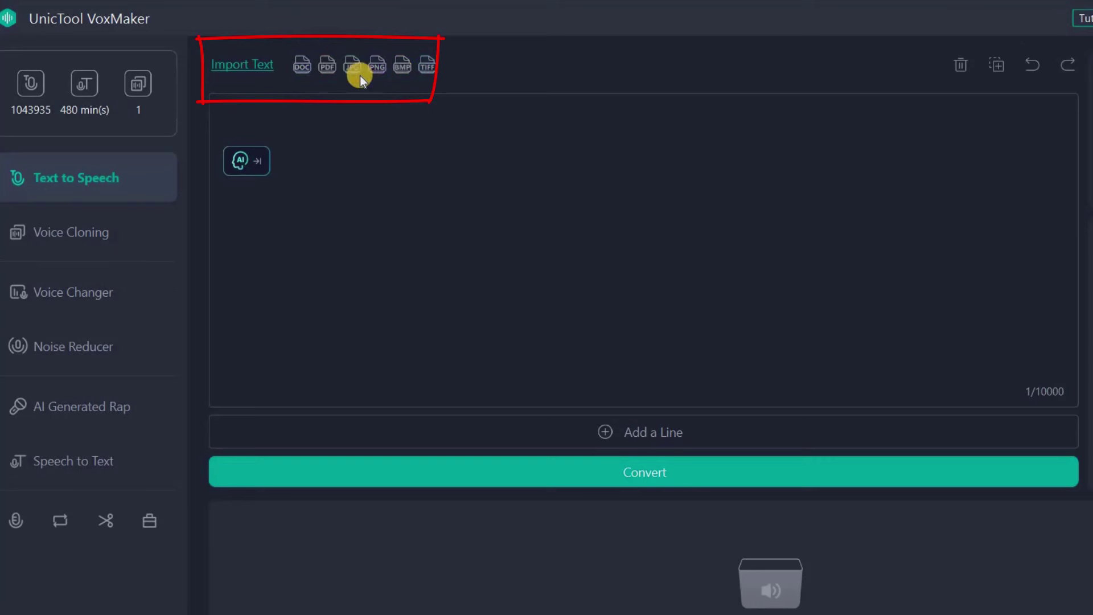
Pick the فيس file to import and cancel, then paste the Arabic paragraph into the text box
{"action": "left_click", "coordinate": [253, 64]}
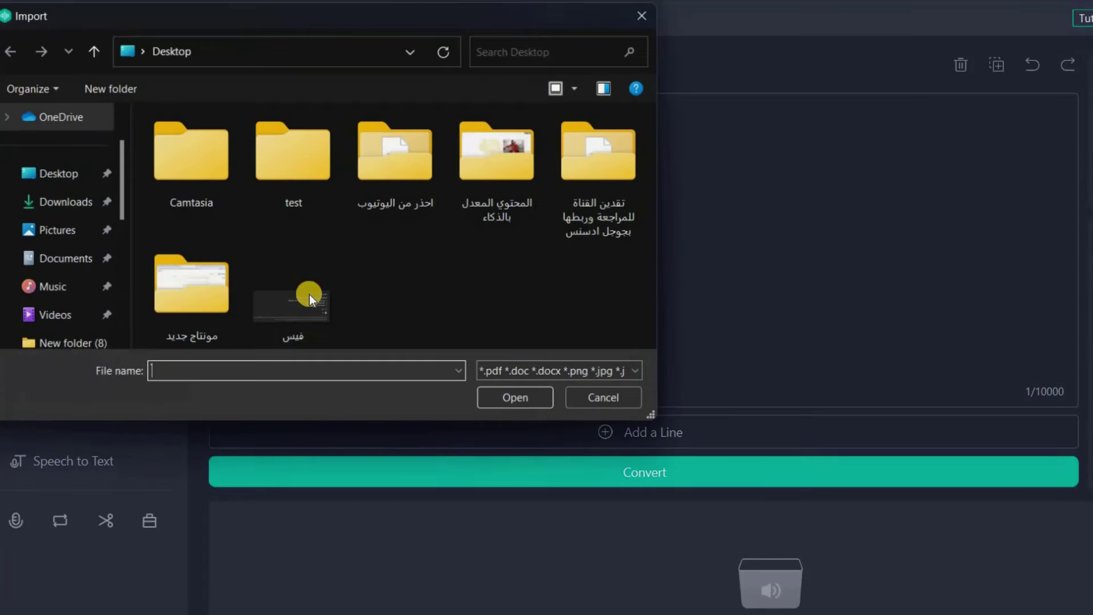
{"action": "left_click", "coordinate": [310, 295]}
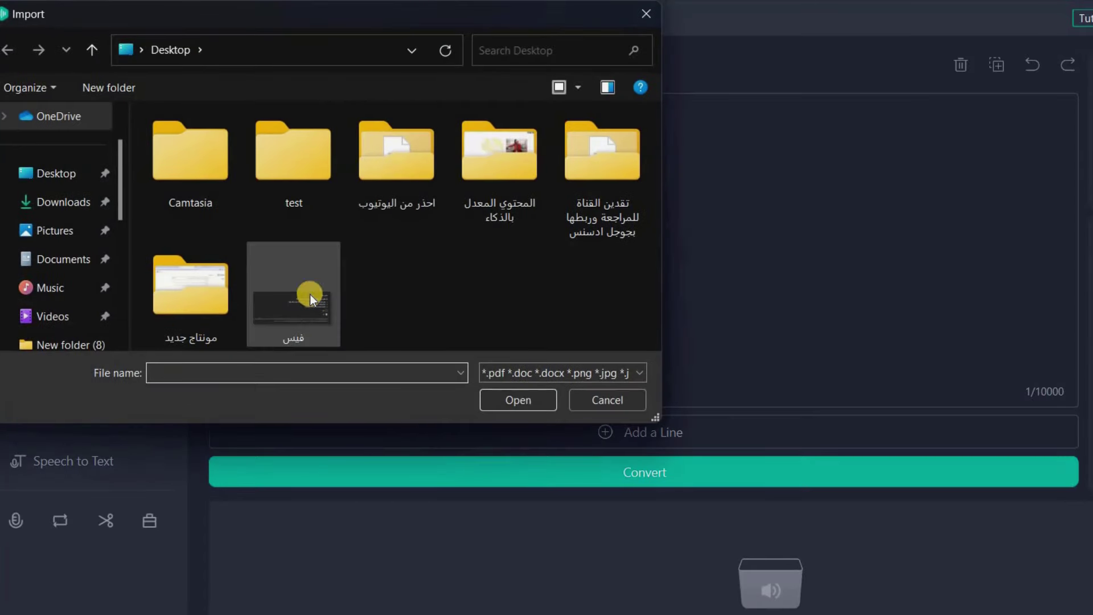
{"action": "left_click", "coordinate": [607, 400]}
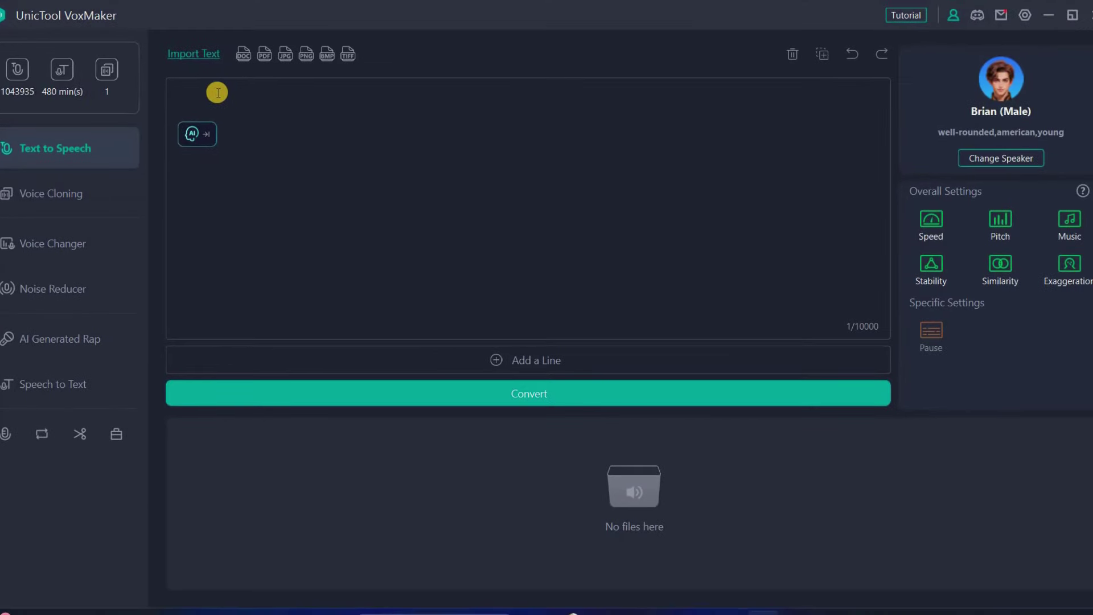
{"action": "right_click", "coordinate": [266, 171]}
{"action": "left_click", "coordinate": [264, 177]}
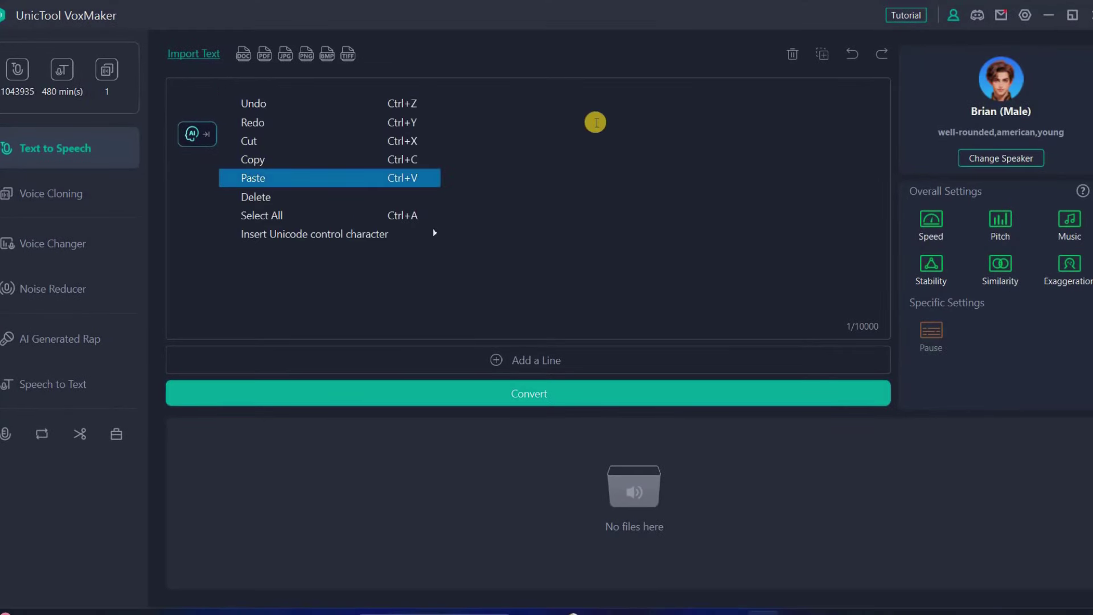
Open the Change Speaker voice library and set its language to العربية (مصر)
{"action": "left_click", "coordinate": [1015, 158]}
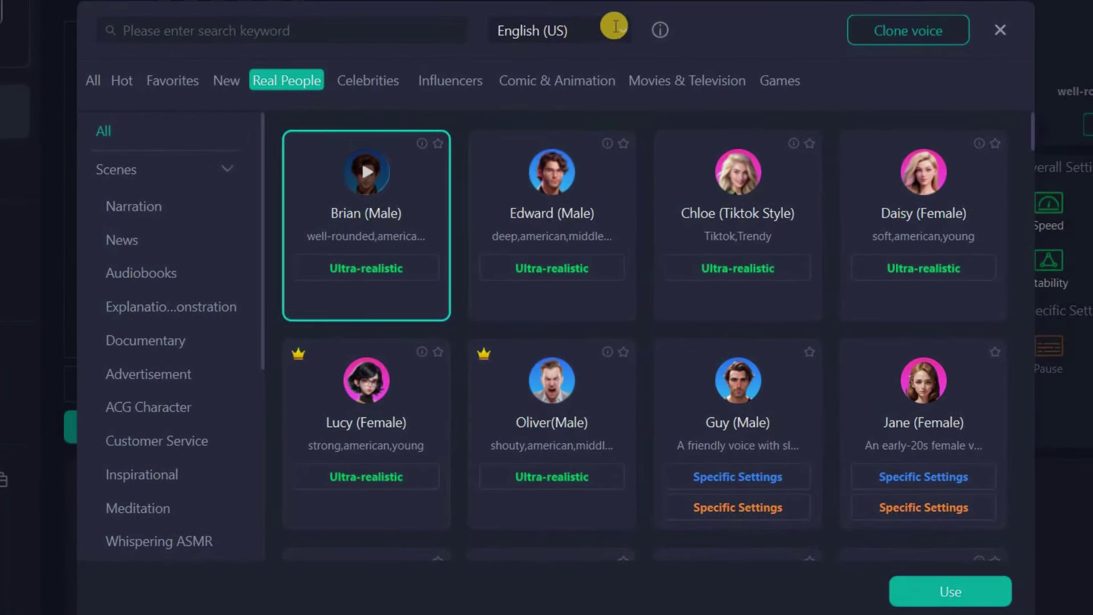
{"action": "left_click", "coordinate": [624, 28]}
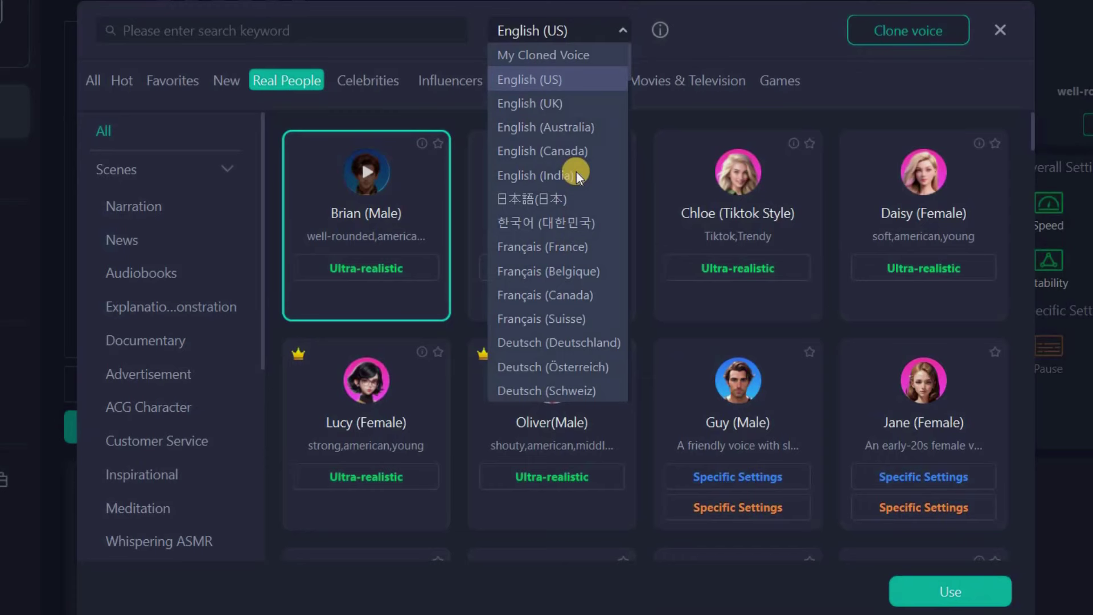
{"action": "scroll", "coordinate": [575, 183], "scroll_direction": "down", "scroll_amount": 3}
{"action": "scroll", "coordinate": [576, 194], "scroll_direction": "down", "scroll_amount": 15}
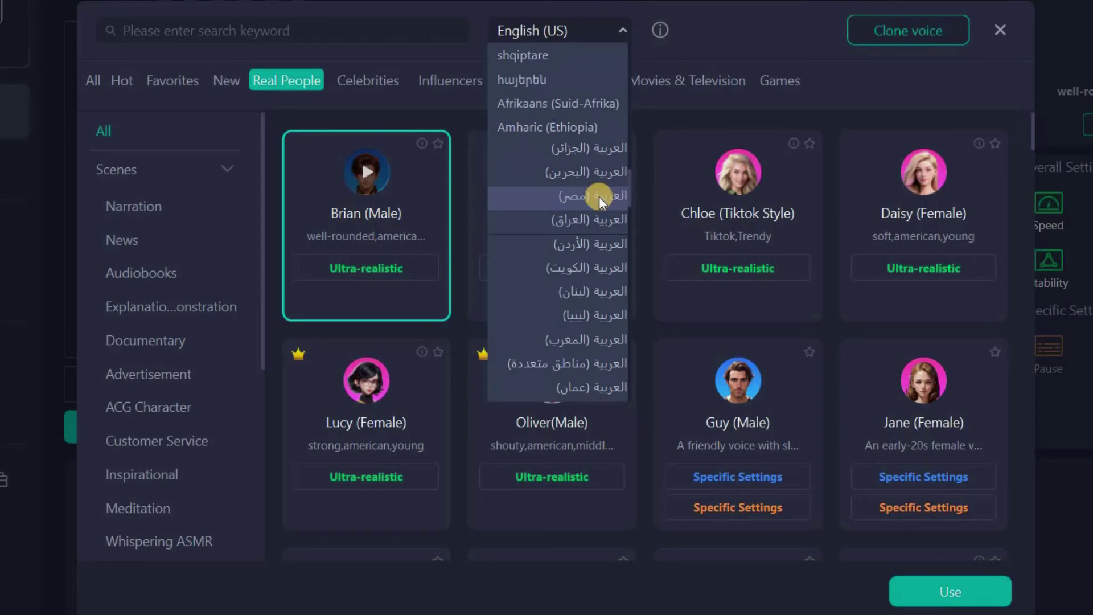
{"action": "left_click", "coordinate": [599, 196]}
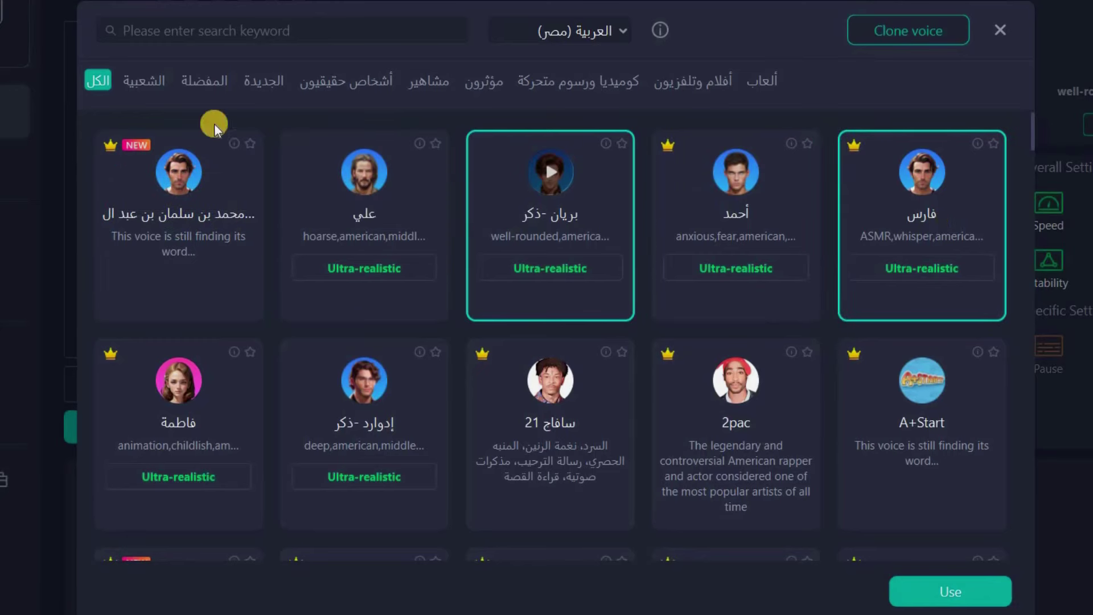
Browse the popular, favourite and new Arabic voices, starring one, then open أشخاص حقيقيون
{"action": "scroll", "coordinate": [592, 450], "scroll_direction": "down", "scroll_amount": 6}
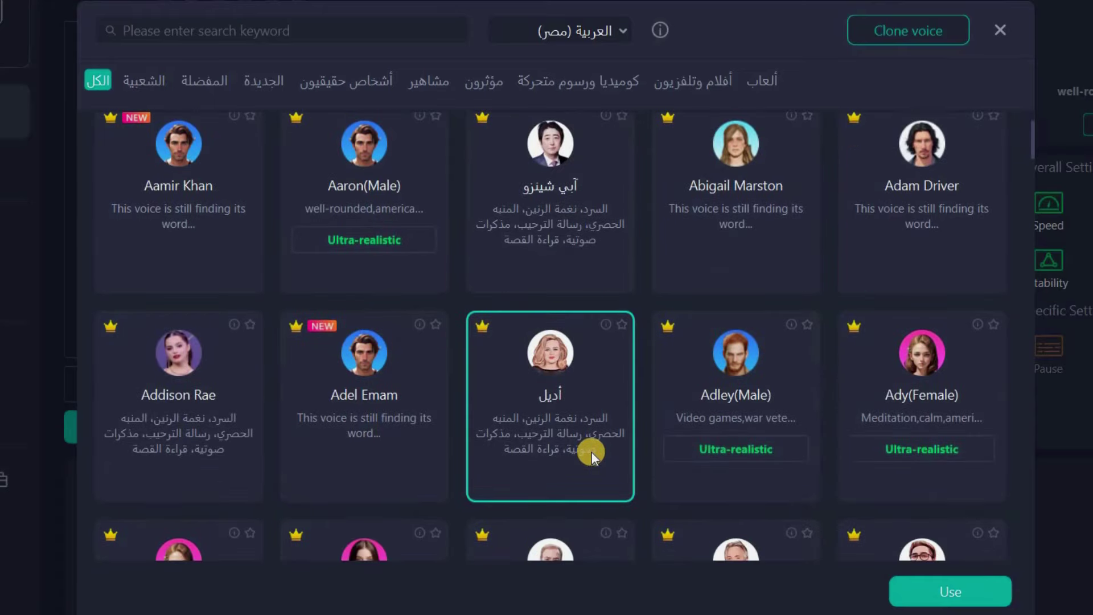
{"action": "scroll", "coordinate": [592, 453], "scroll_direction": "down", "scroll_amount": 13}
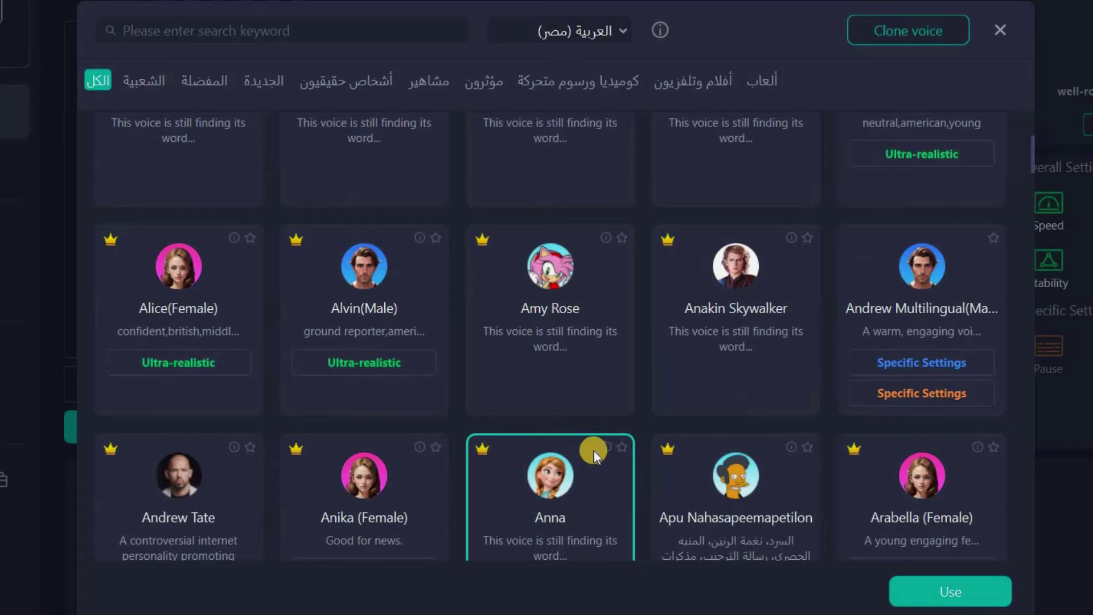
{"action": "scroll", "coordinate": [587, 432], "scroll_direction": "up", "scroll_amount": 20}
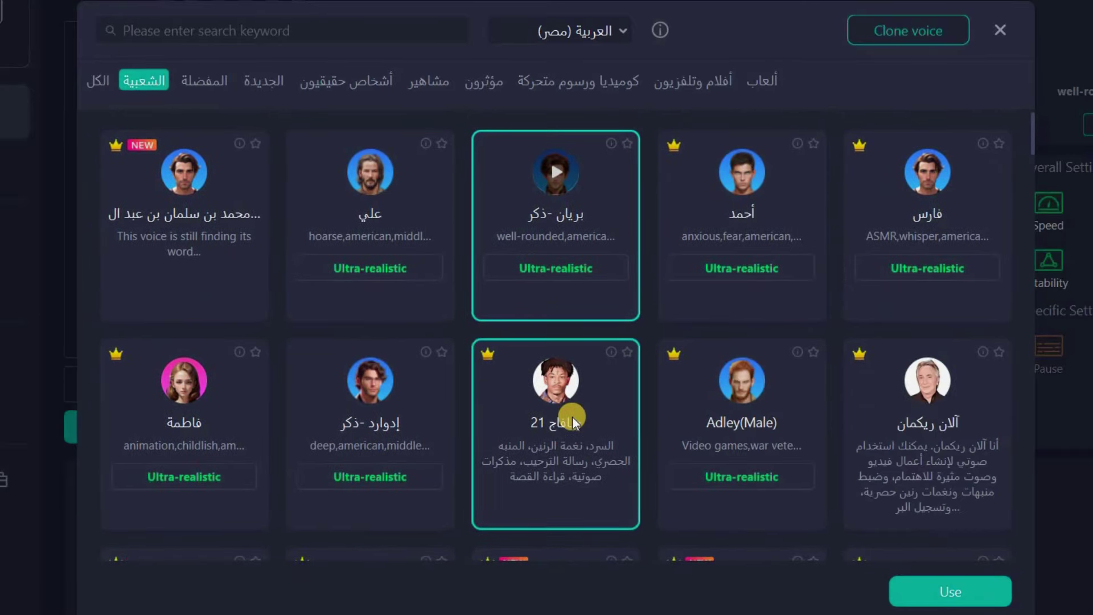
{"action": "scroll", "coordinate": [573, 422], "scroll_direction": "down", "scroll_amount": 5}
{"action": "left_click", "coordinate": [206, 83]}
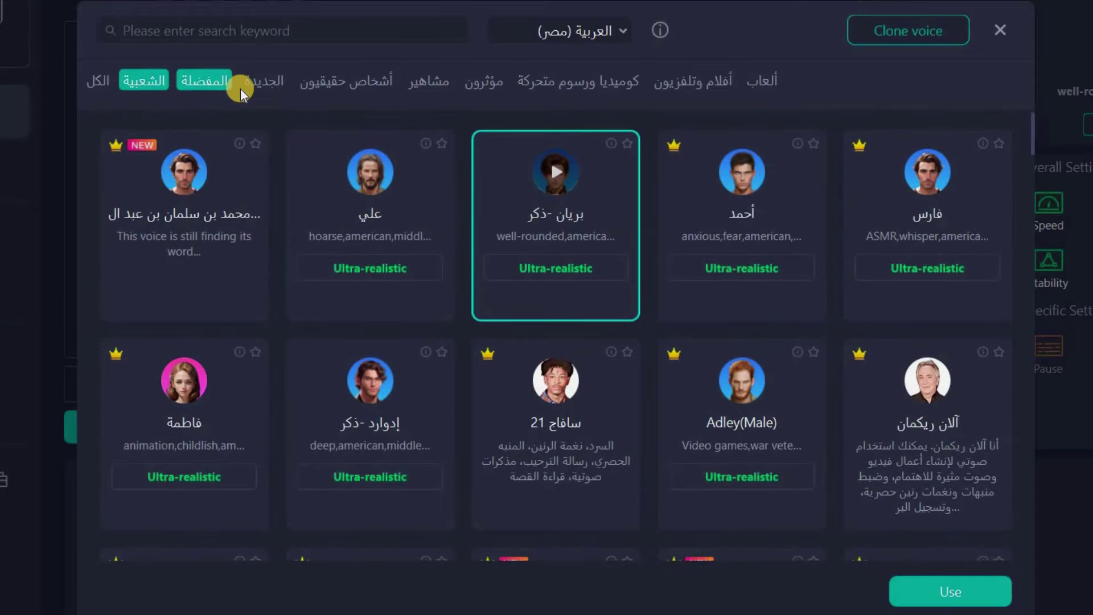
{"action": "left_click", "coordinate": [161, 85]}
{"action": "left_click", "coordinate": [443, 144]}
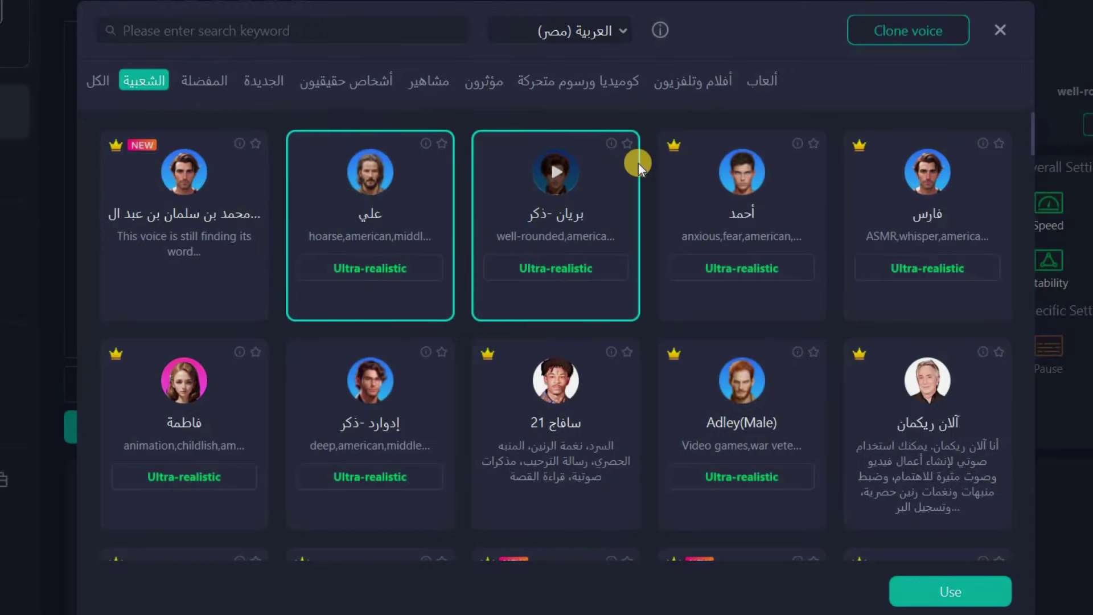
{"action": "left_click", "coordinate": [215, 84]}
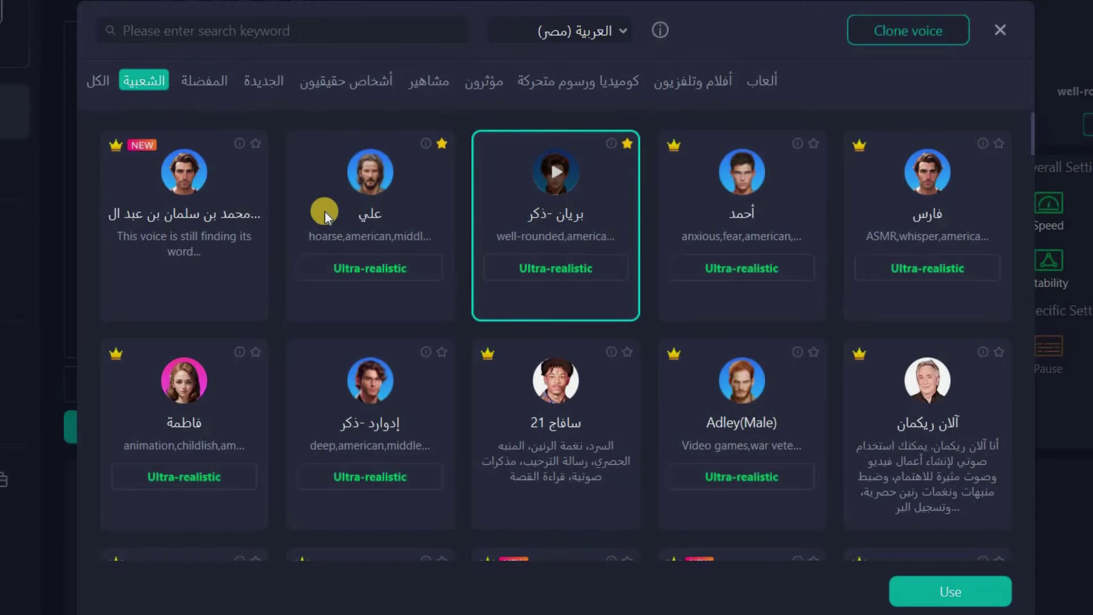
{"action": "left_click", "coordinate": [265, 82]}
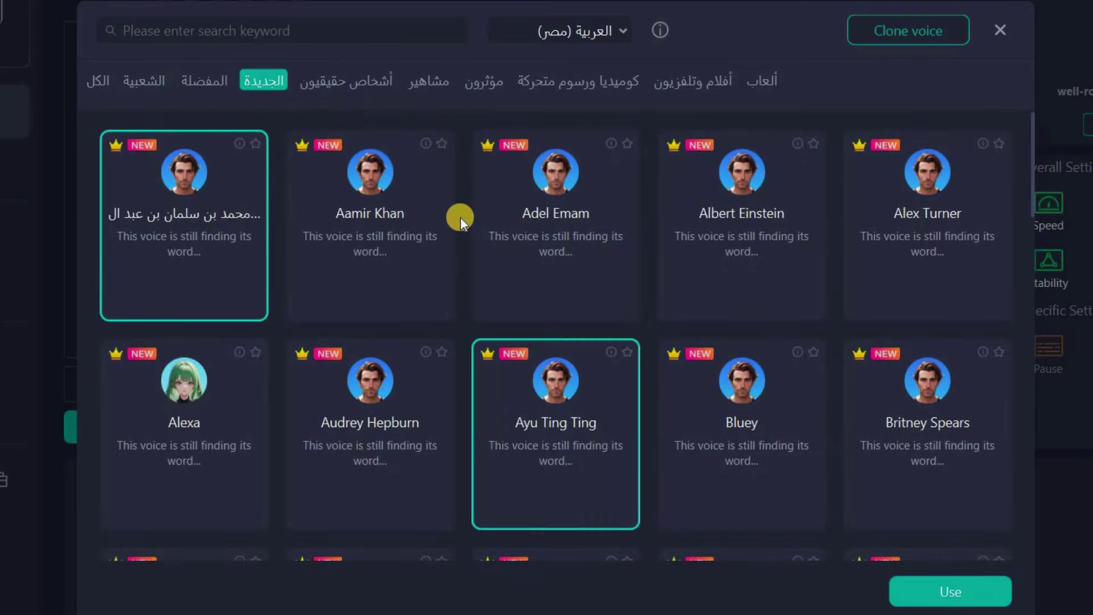
{"action": "left_click", "coordinate": [366, 85]}
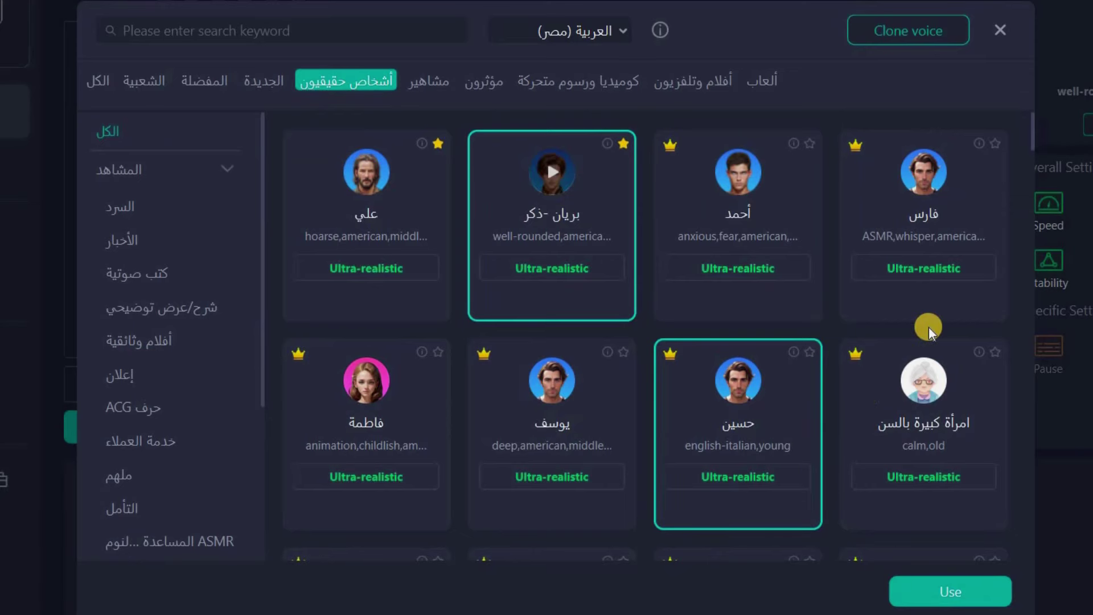
In the celebrity voices, select أديل, Arijit Singh, Ben Shapiro and Ariana Grande
{"action": "scroll", "coordinate": [854, 342], "scroll_direction": "down", "scroll_amount": 2}
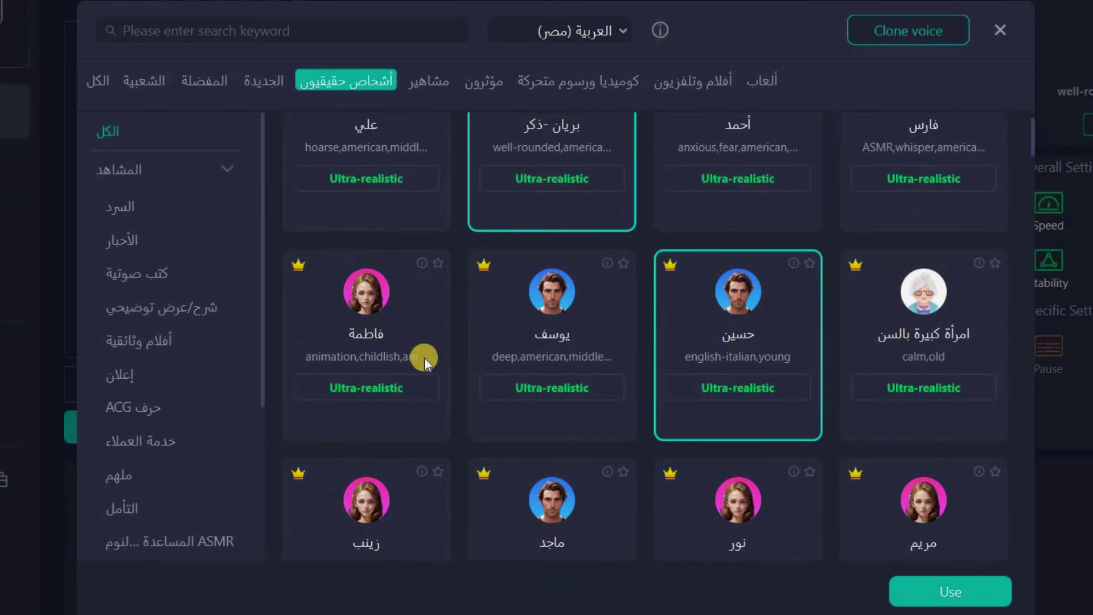
{"action": "scroll", "coordinate": [621, 410], "scroll_direction": "down", "scroll_amount": 2}
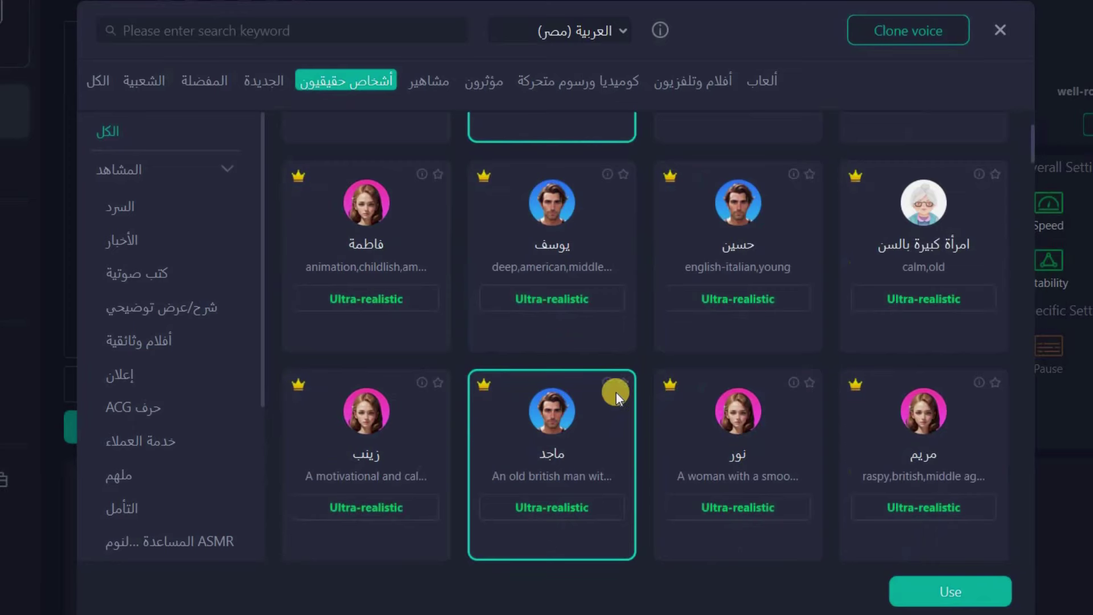
{"action": "left_click", "coordinate": [436, 88]}
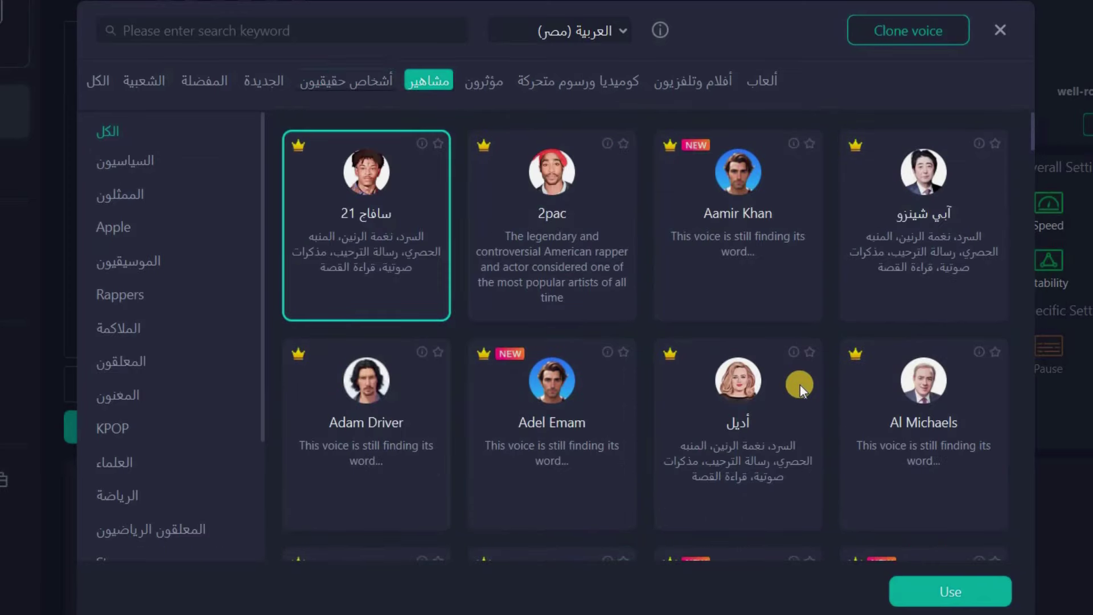
{"action": "left_click", "coordinate": [798, 389]}
{"action": "scroll", "coordinate": [798, 388], "scroll_direction": "down", "scroll_amount": 6}
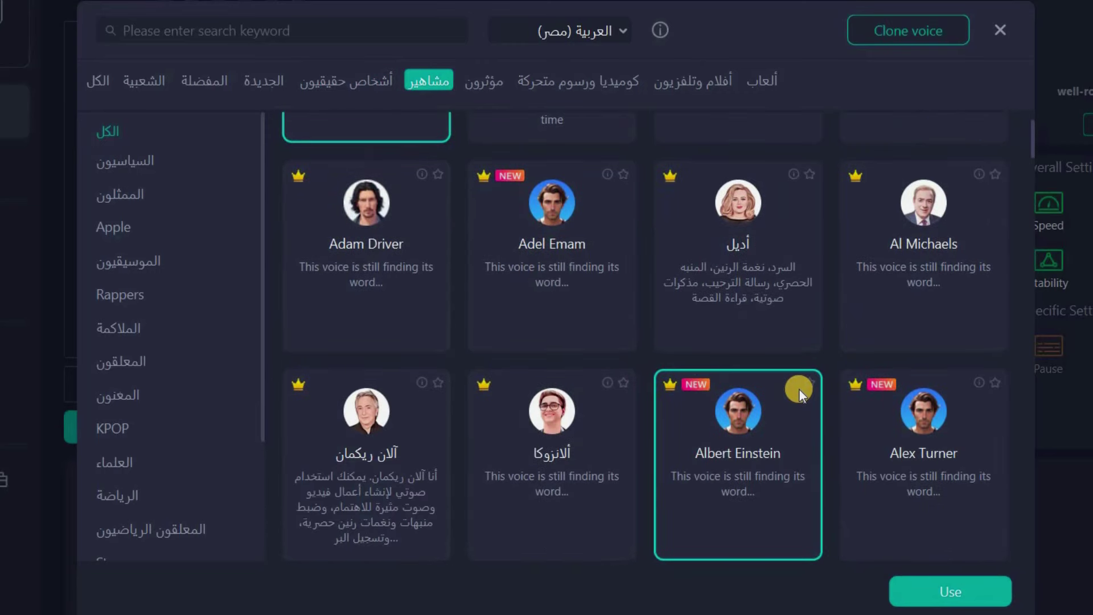
{"action": "scroll", "coordinate": [751, 385], "scroll_direction": "down", "scroll_amount": 1}
{"action": "left_click", "coordinate": [750, 385]}
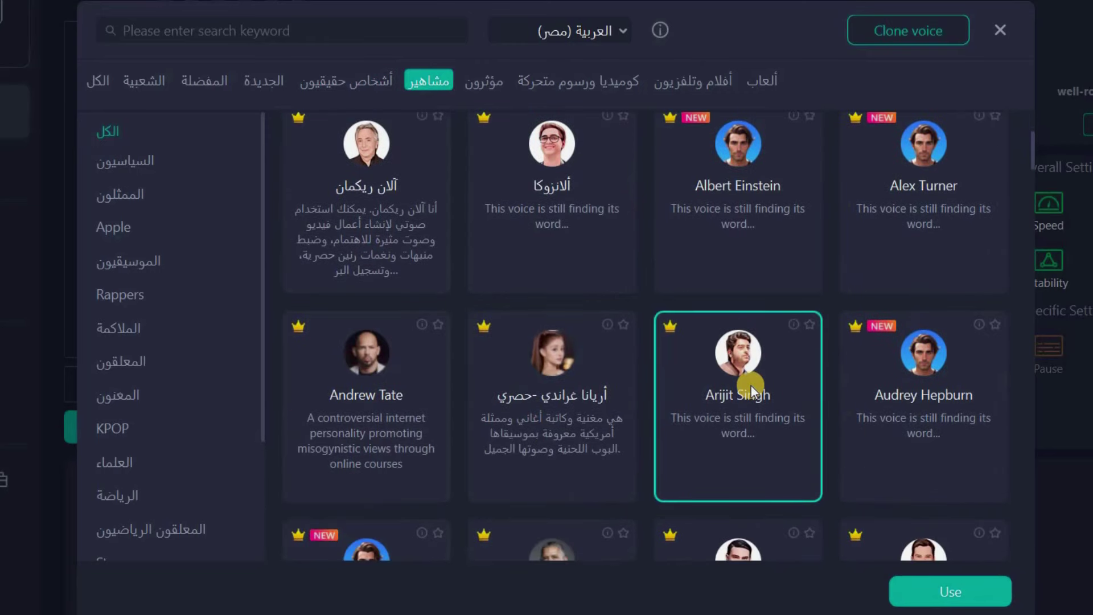
{"action": "scroll", "coordinate": [751, 385], "scroll_direction": "down", "scroll_amount": 3}
{"action": "left_click", "coordinate": [750, 385]}
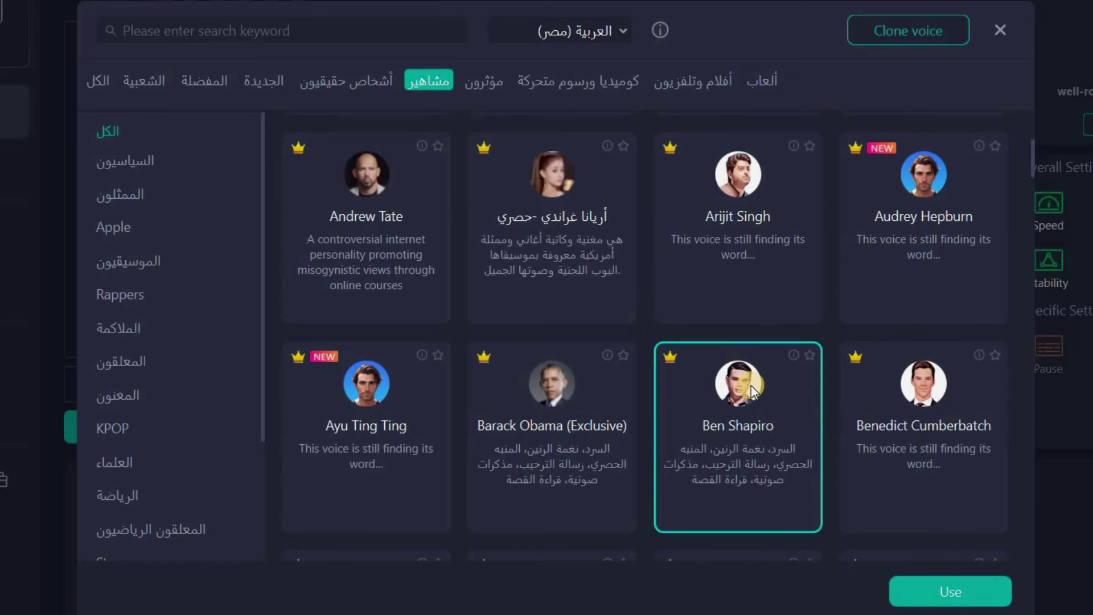
{"action": "scroll", "coordinate": [610, 159], "scroll_direction": "down", "scroll_amount": 2}
{"action": "left_click", "coordinate": [555, 118]}
Browse the influencer, comedy, movie/TV and game voice tabs, ending on Real people
{"action": "left_click", "coordinate": [485, 84]}
{"action": "left_click", "coordinate": [586, 87]}
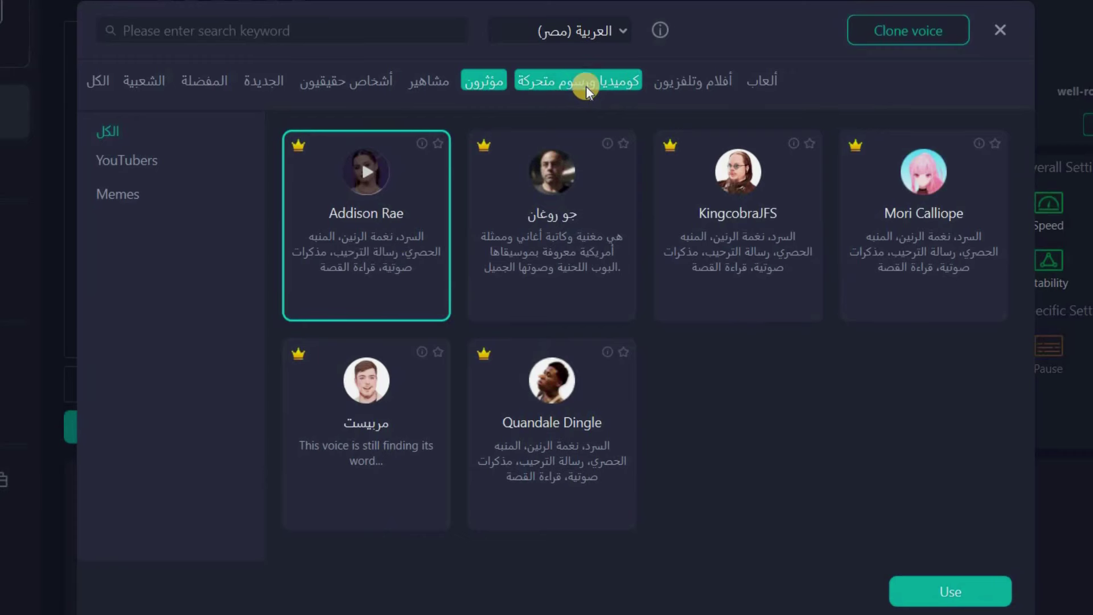
{"action": "left_click", "coordinate": [700, 79]}
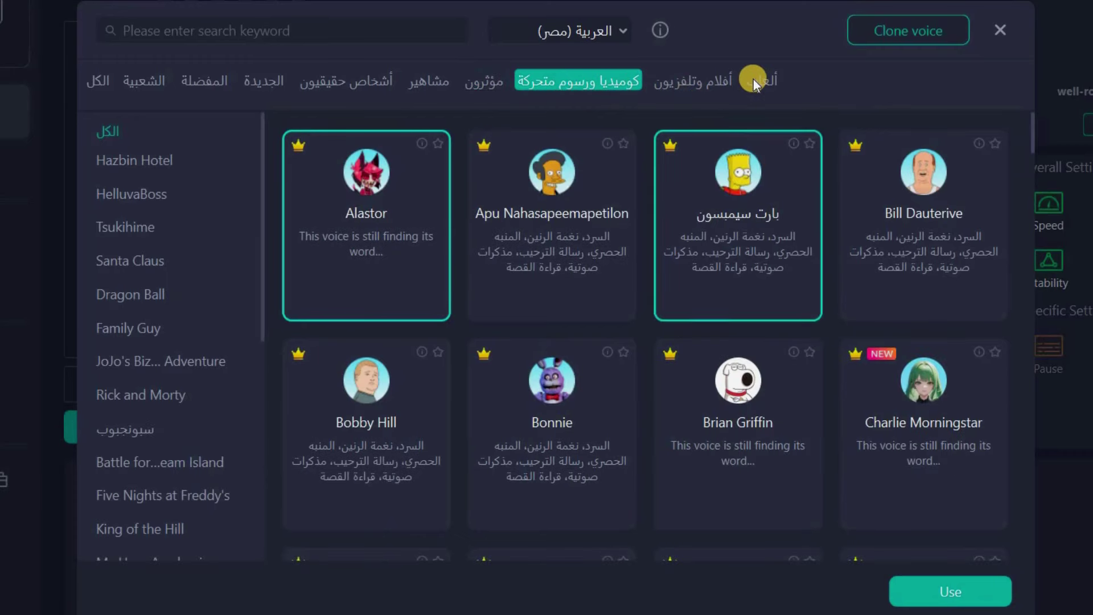
{"action": "left_click", "coordinate": [761, 80]}
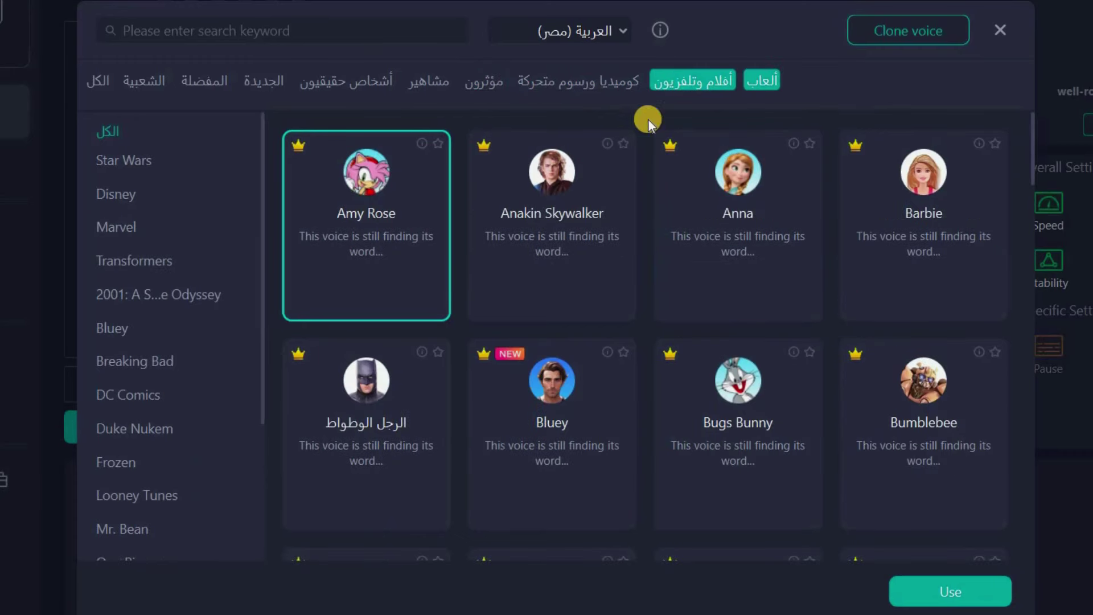
{"action": "left_click", "coordinate": [353, 80]}
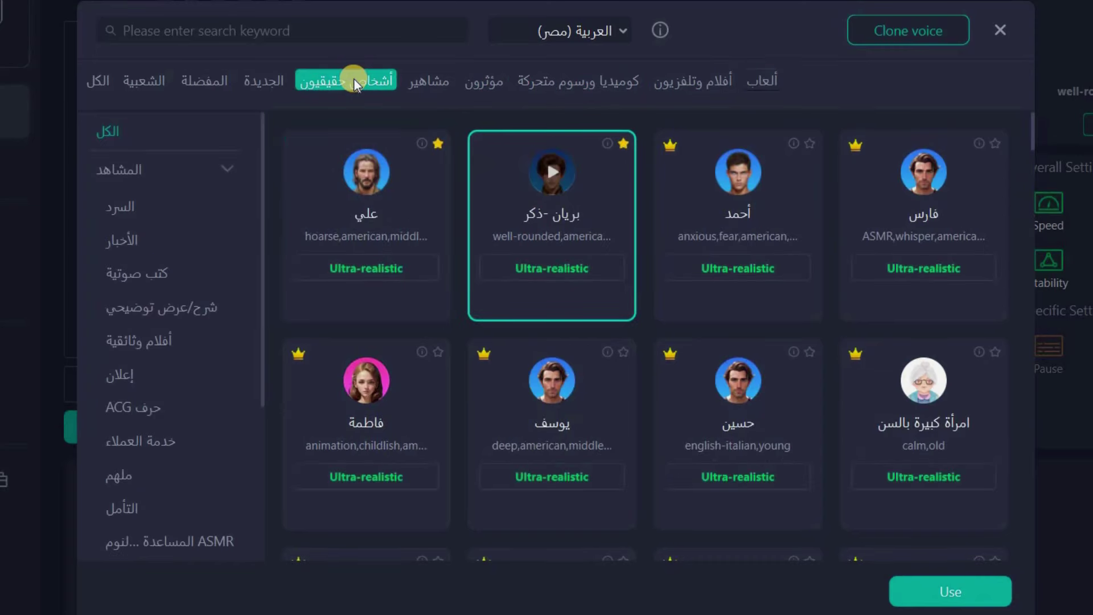
Filter the voices by the Narration, News and Audiobooks scenes, then by Happy mood
{"action": "left_click", "coordinate": [131, 206]}
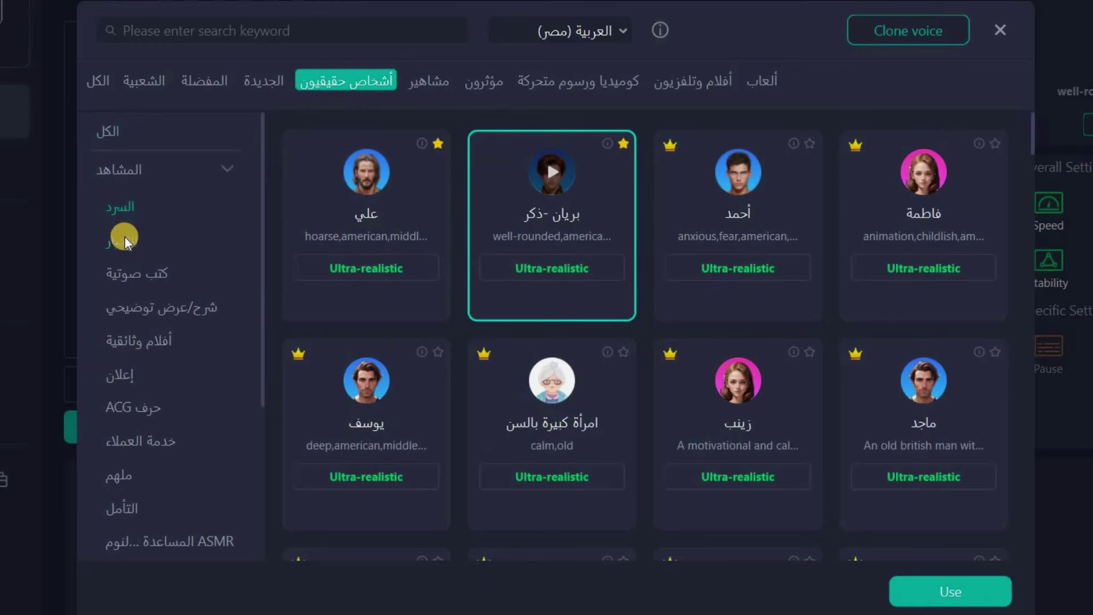
{"action": "left_click", "coordinate": [124, 237]}
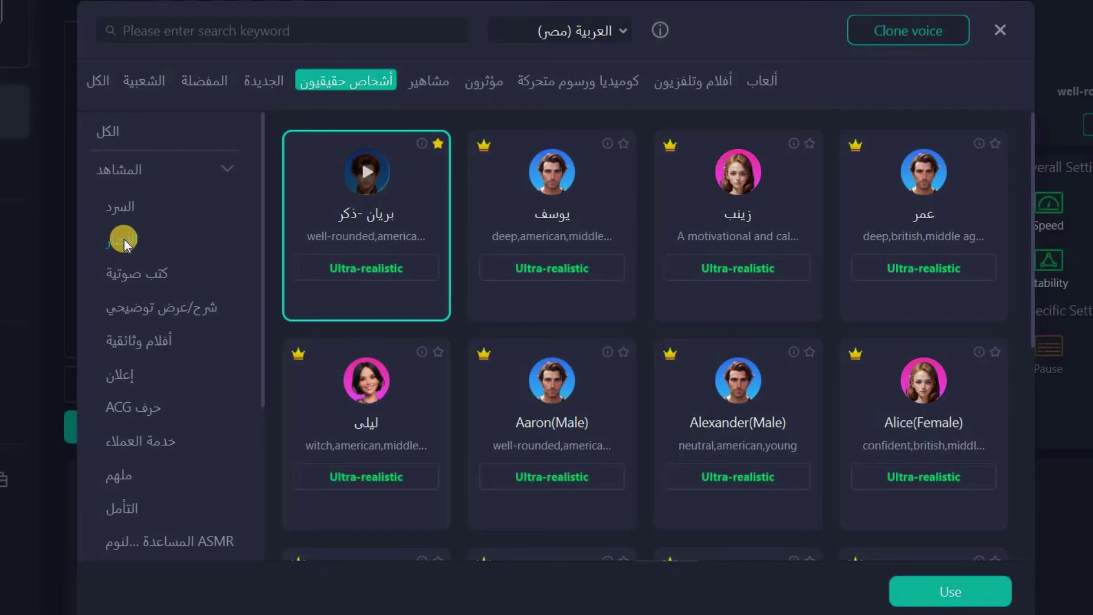
{"action": "left_click", "coordinate": [138, 270]}
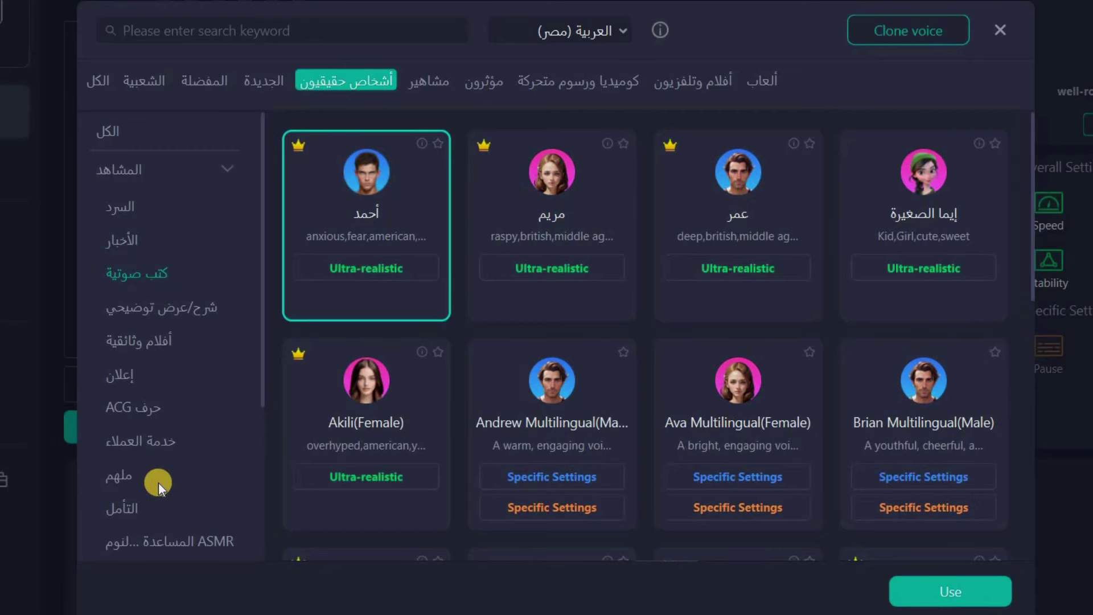
{"action": "scroll", "coordinate": [161, 494], "scroll_direction": "down", "scroll_amount": 4}
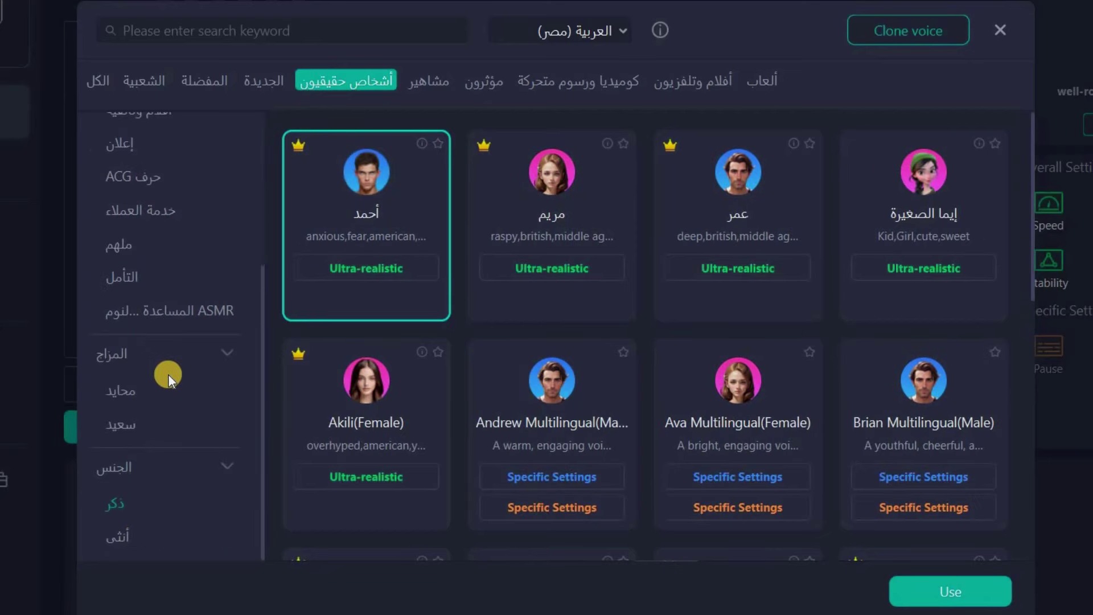
{"action": "left_click", "coordinate": [112, 422]}
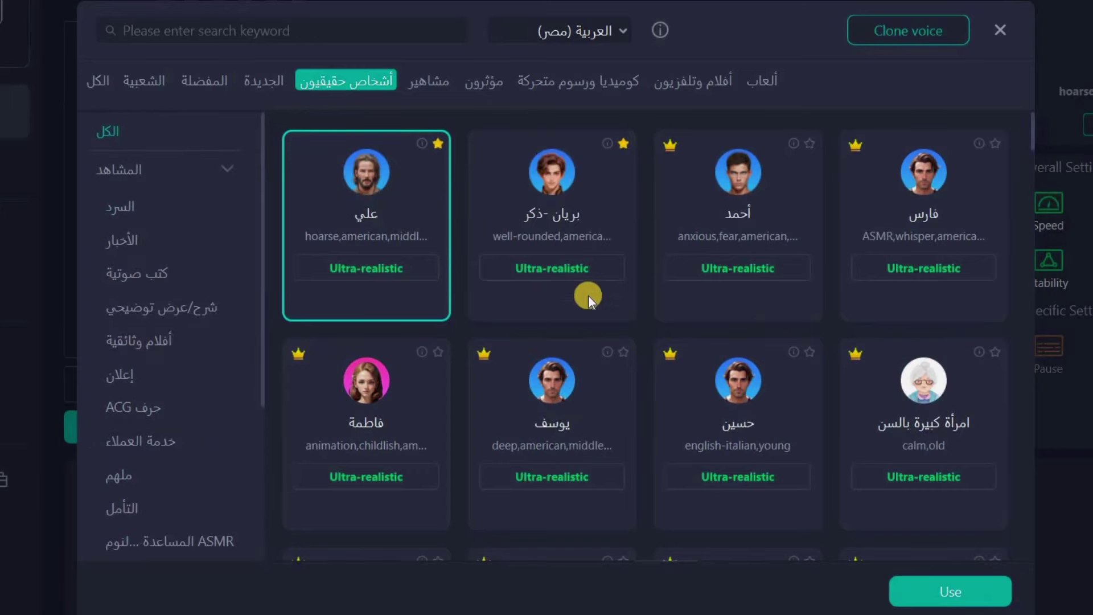
Apply علي as the speaker, then view the Speed and Pitch choices in Overall Settings
{"action": "left_click", "coordinate": [962, 593]}
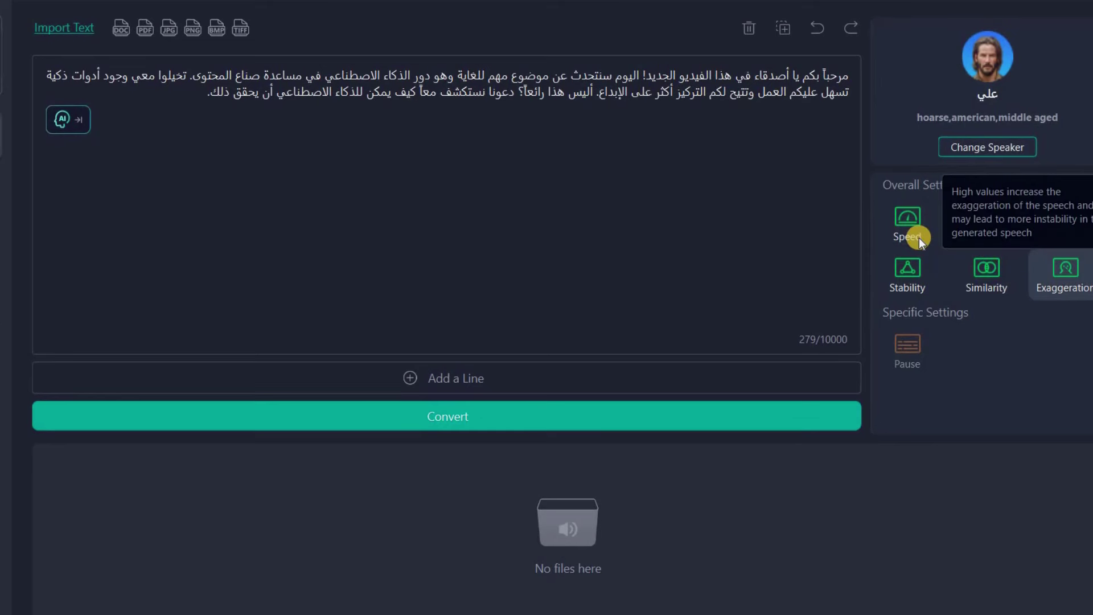
{"action": "left_click", "coordinate": [911, 231]}
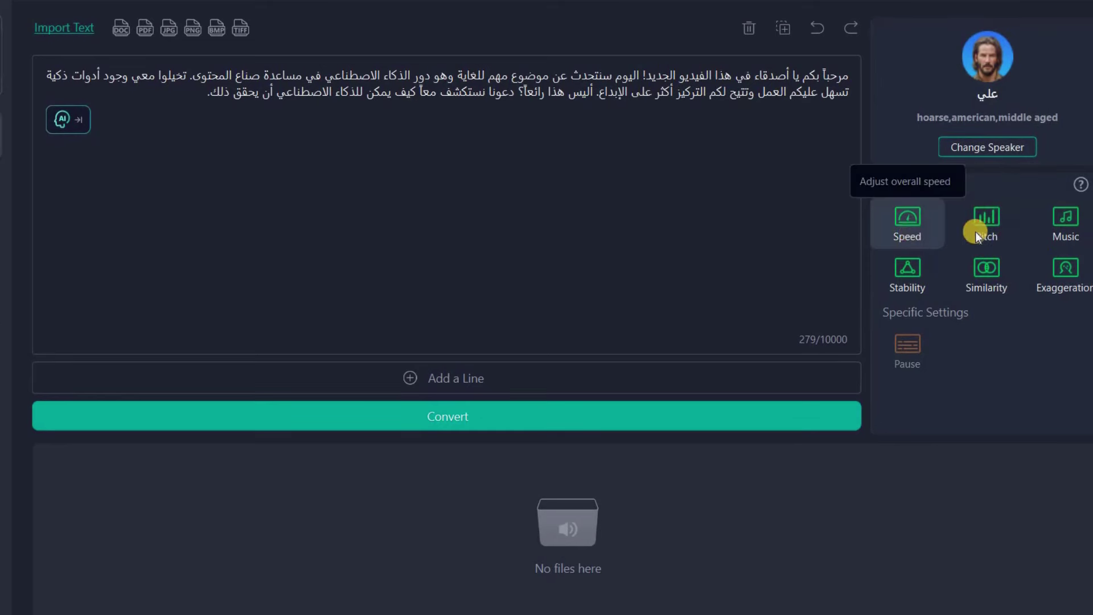
{"action": "left_click", "coordinate": [991, 225]}
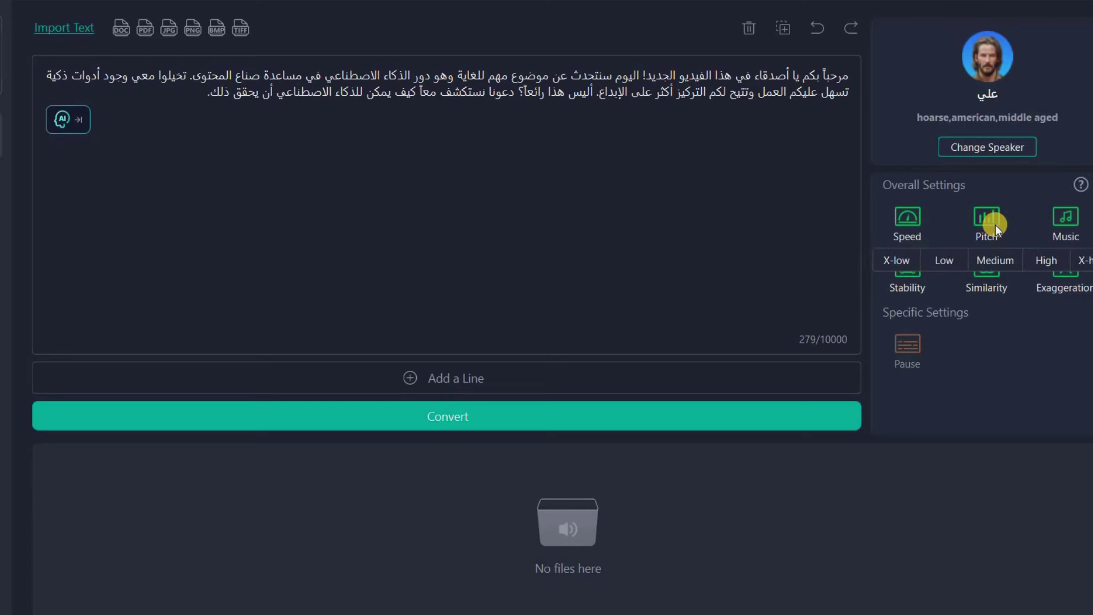
{"action": "left_click", "coordinate": [1062, 221]}
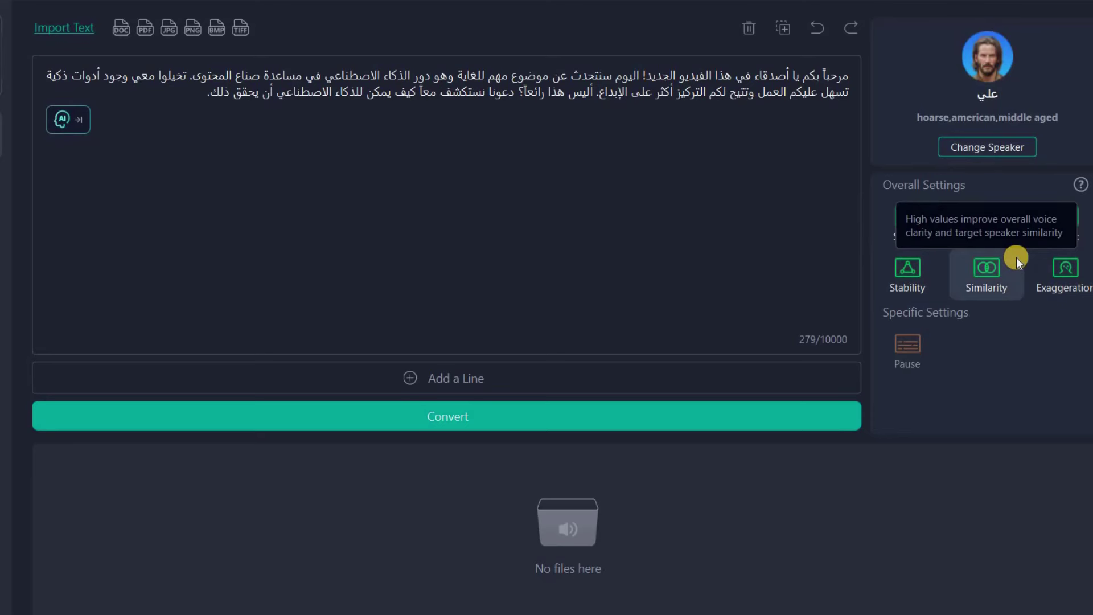
Convert the 279-character Arabic paragraph into a 26-second audio clip
{"action": "left_click", "coordinate": [461, 420]}
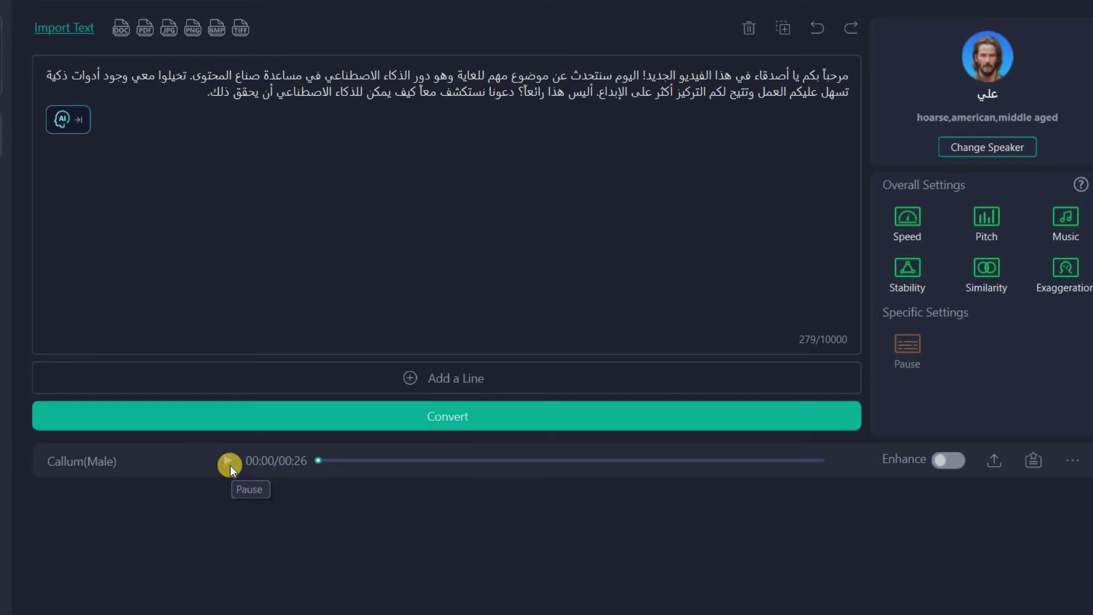
Export the clip as a WAV named صوت to the Desktop and dismiss the success message
{"action": "left_click", "coordinate": [992, 463]}
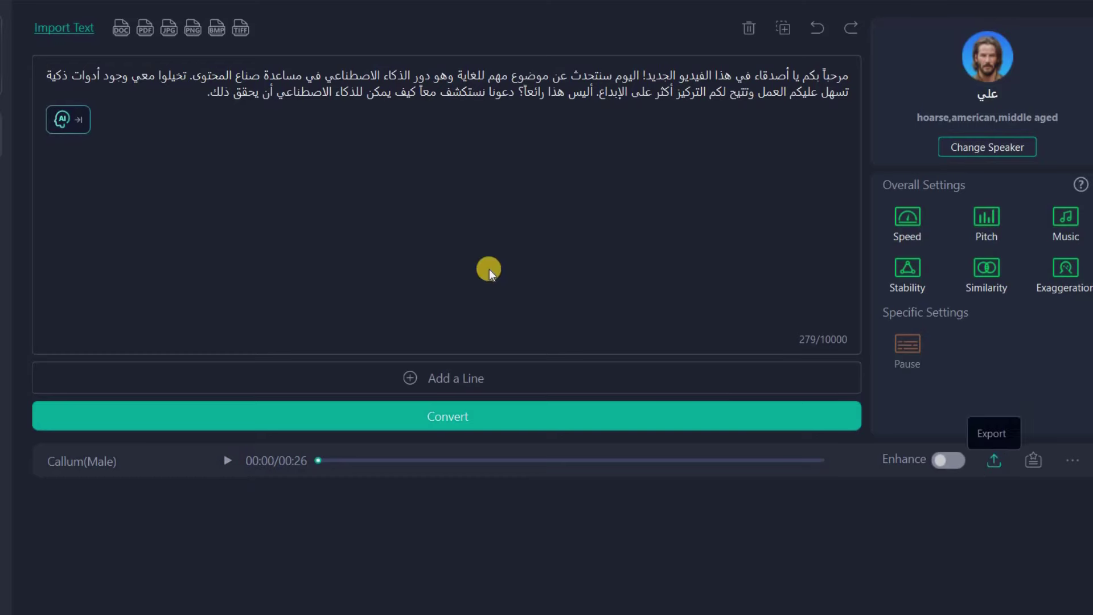
{"action": "triple_click", "coordinate": [419, 238]}
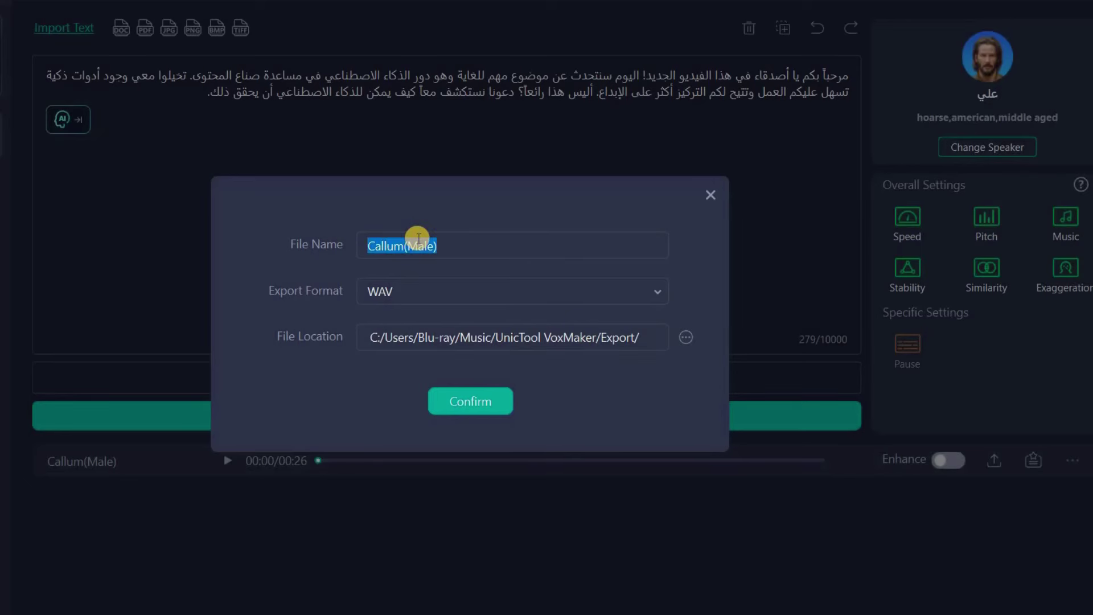
{"action": "type", "text": "صوت"}
{"action": "left_click", "coordinate": [435, 291]}
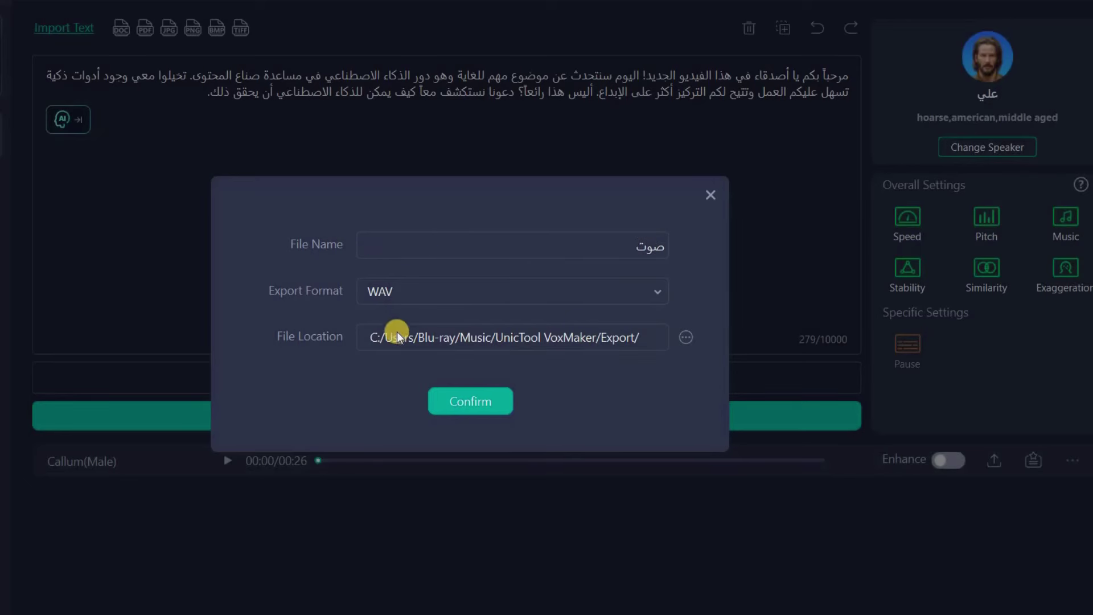
{"action": "left_click", "coordinate": [435, 338]}
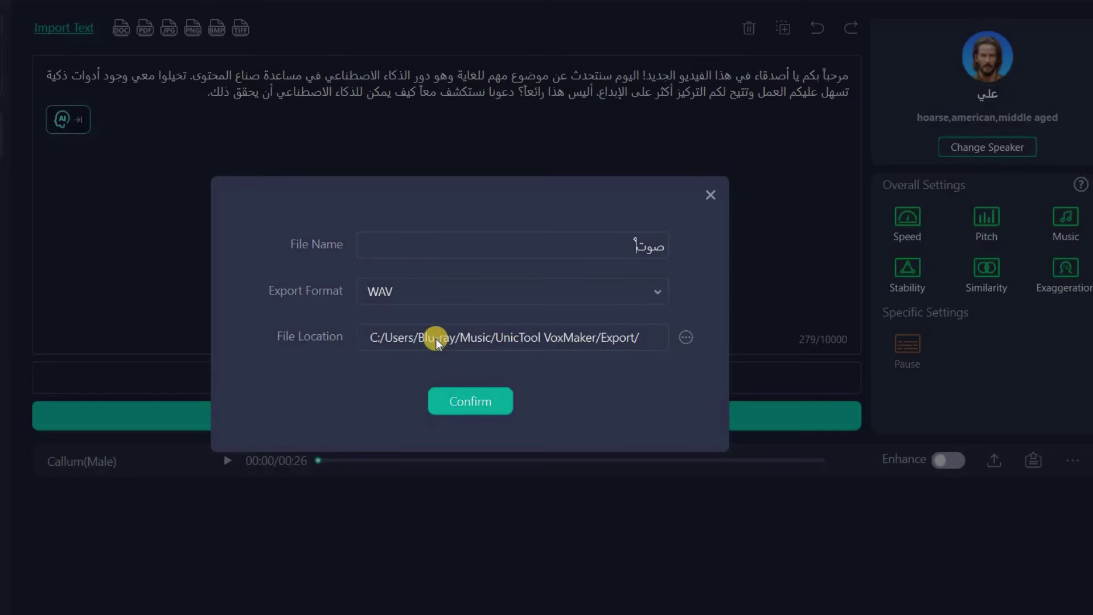
{"action": "left_click", "coordinate": [685, 340]}
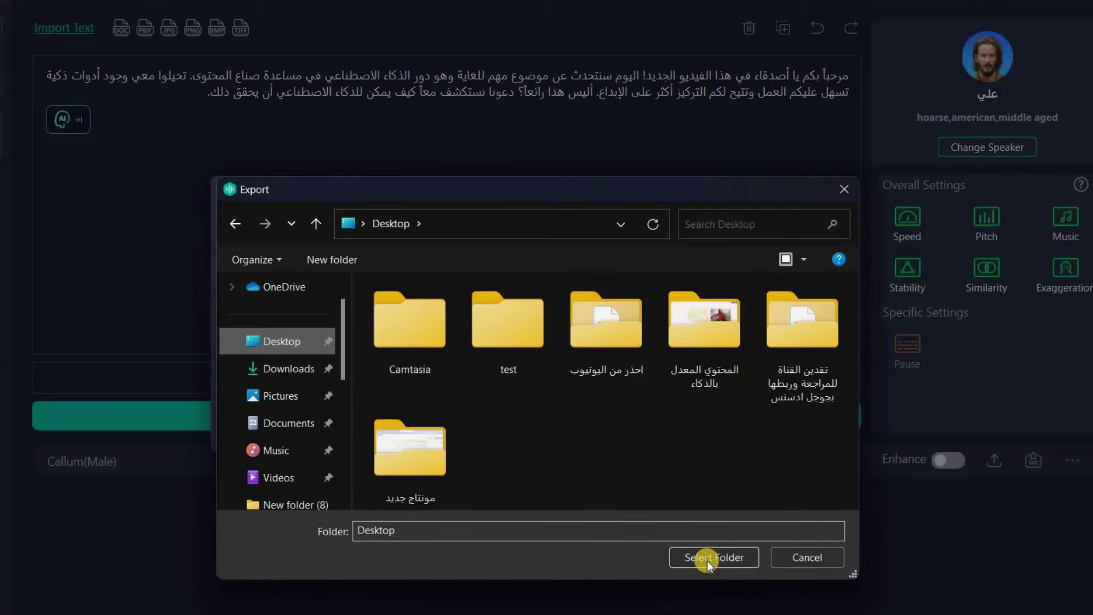
{"action": "left_click", "coordinate": [707, 562]}
{"action": "left_click", "coordinate": [485, 408]}
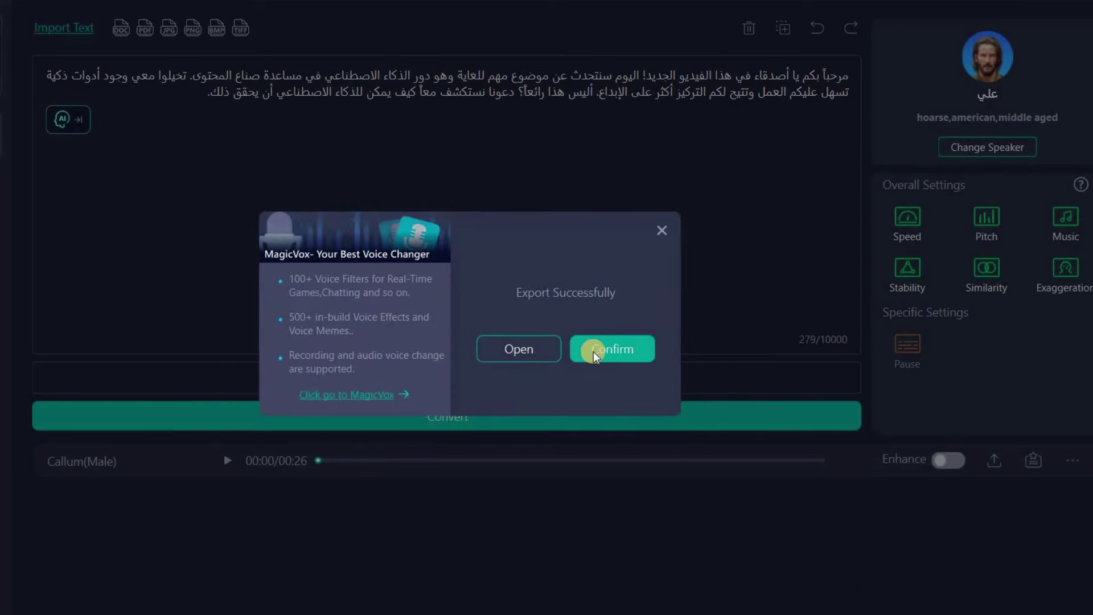
{"action": "left_click", "coordinate": [612, 348]}
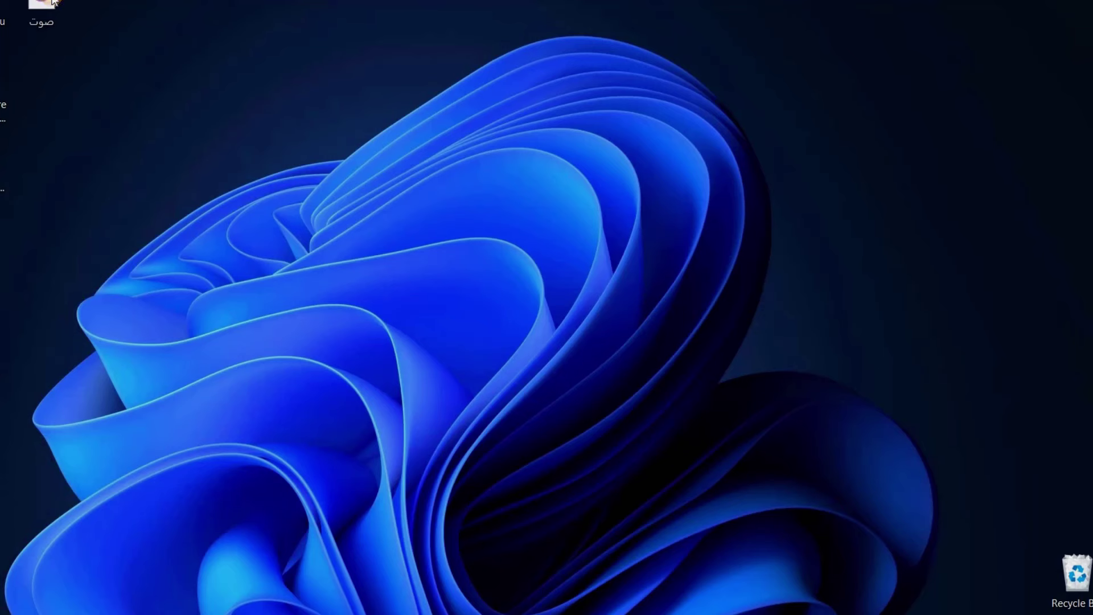
Play the exported صوت file, then reopen the voice library's language list via Change Speaker
{"action": "double_click", "coordinate": [50, 3]}
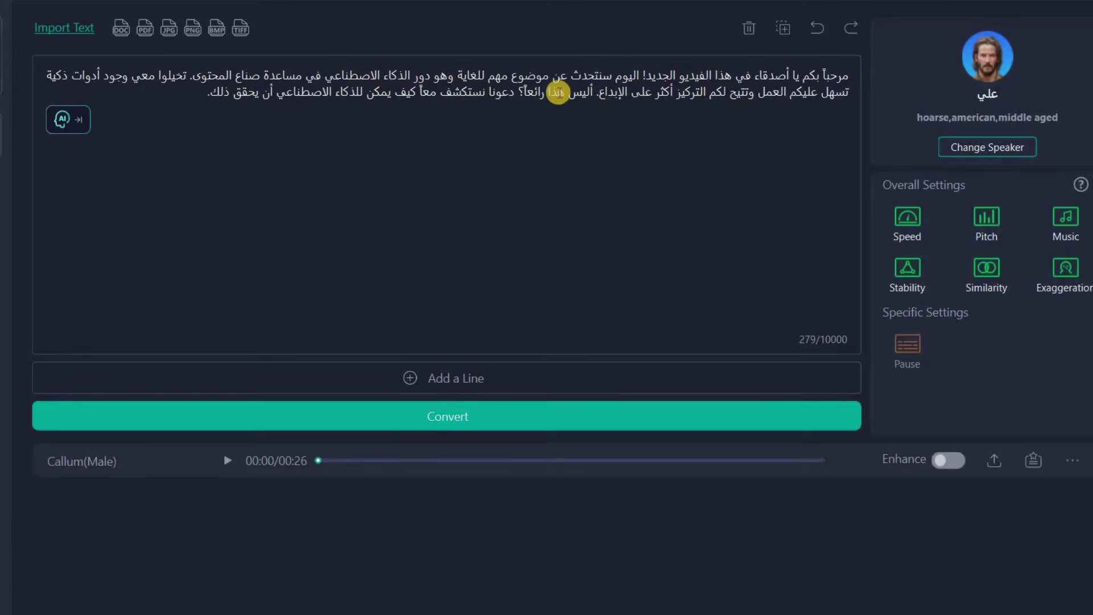
{"action": "left_click", "coordinate": [745, 79]}
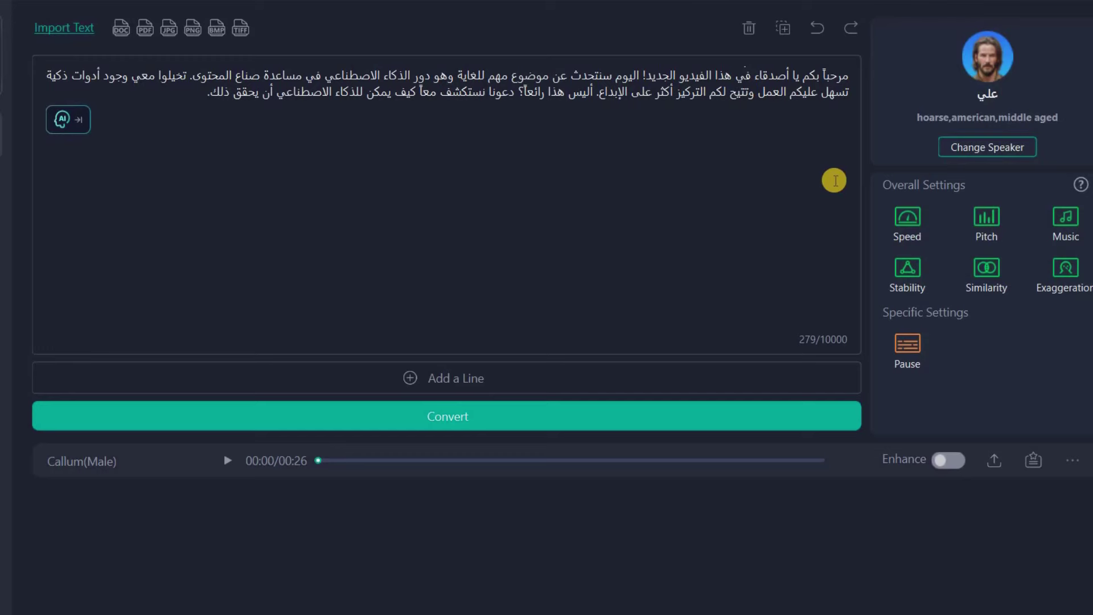
{"action": "left_click", "coordinate": [999, 149]}
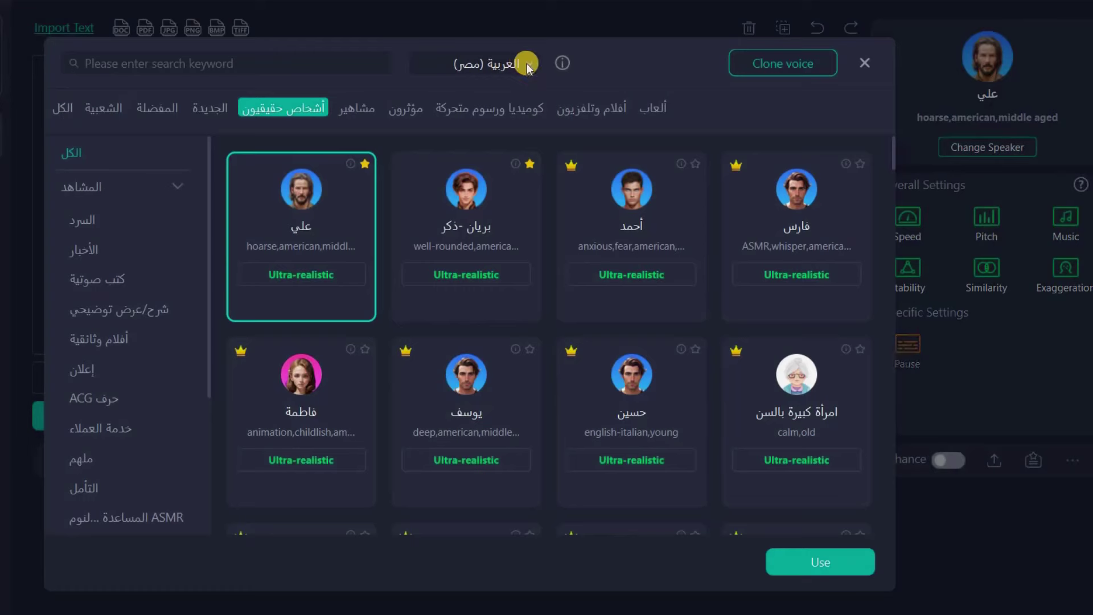
{"action": "left_click", "coordinate": [528, 65]}
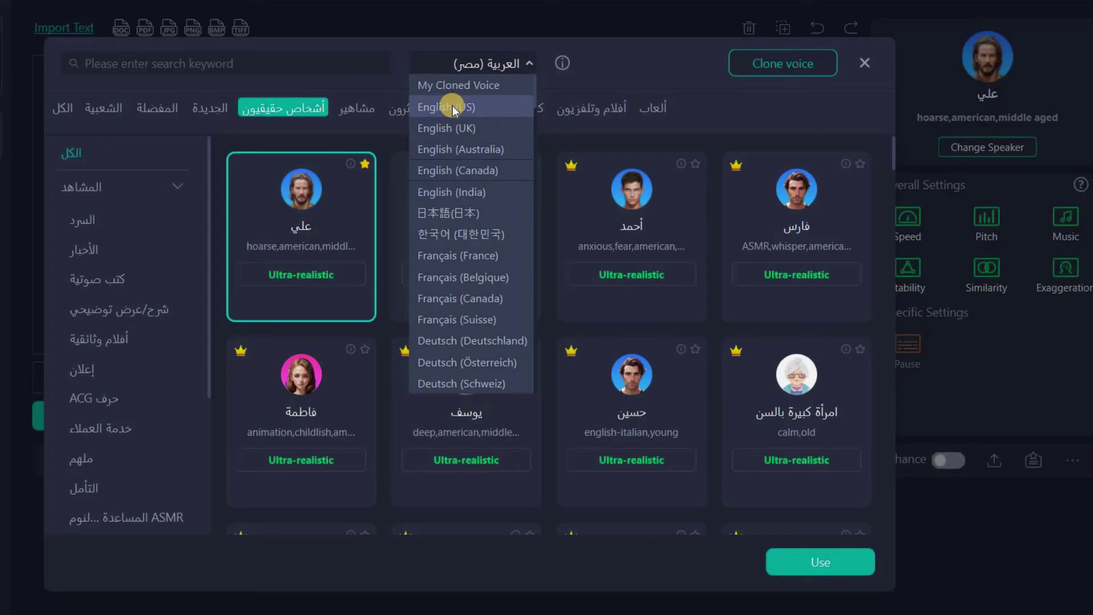
Switch to English (US), apply Brian (Male), convert the Arabic text, and pause playback at 0:16
{"action": "left_click", "coordinate": [448, 109]}
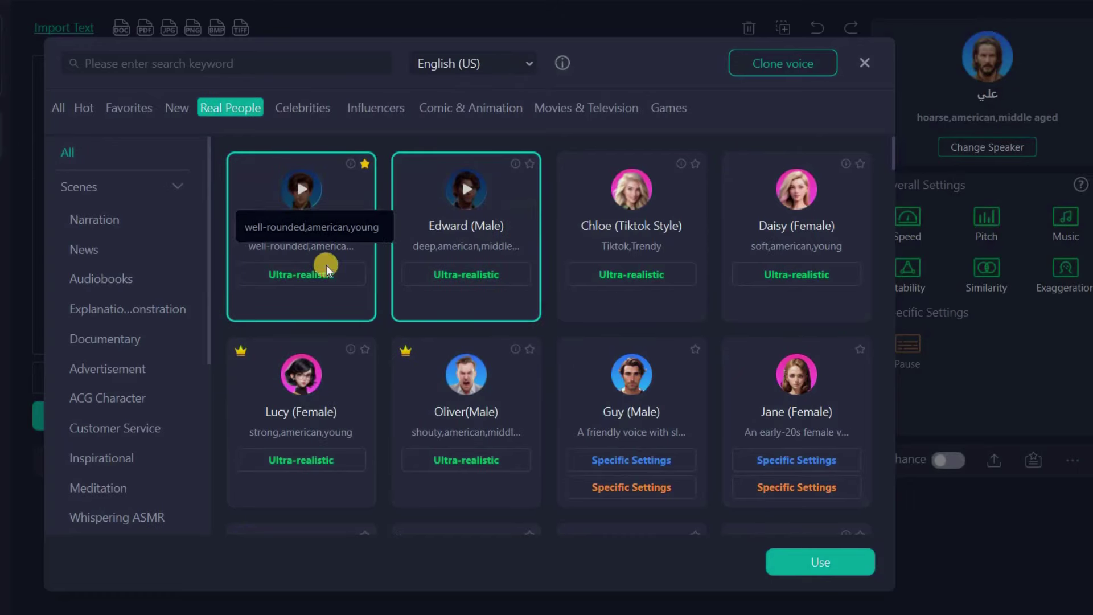
{"action": "left_click", "coordinate": [831, 562]}
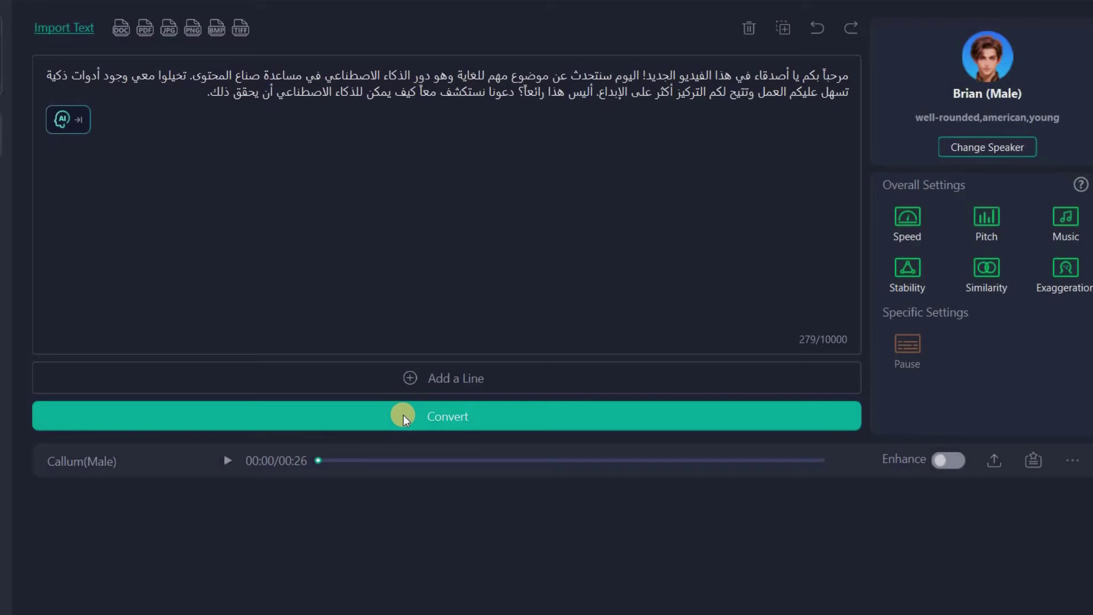
{"action": "left_click", "coordinate": [404, 419]}
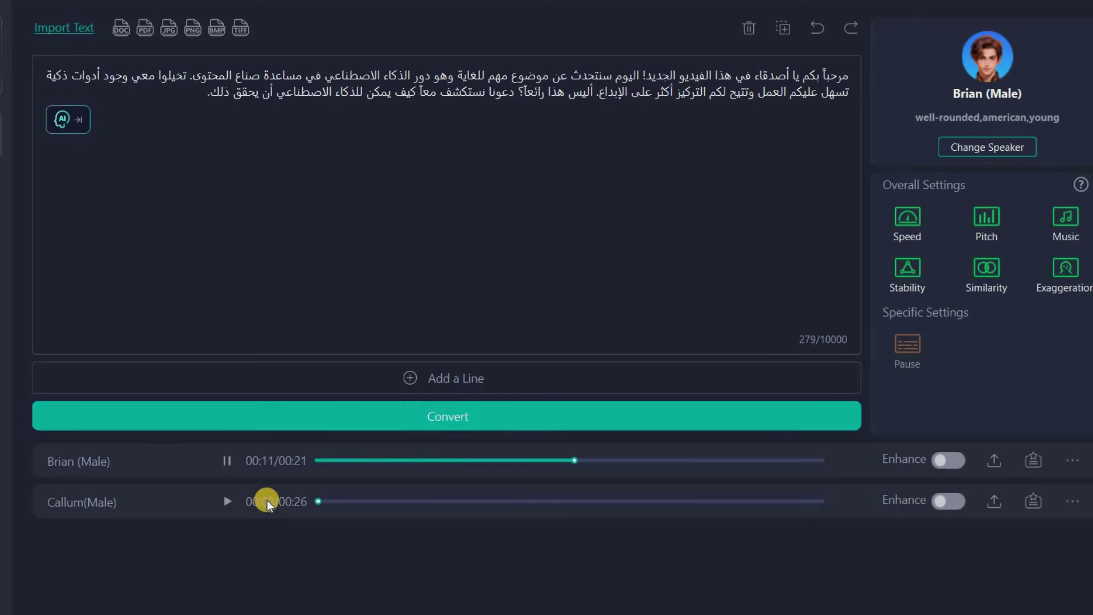
{"action": "left_click", "coordinate": [226, 460]}
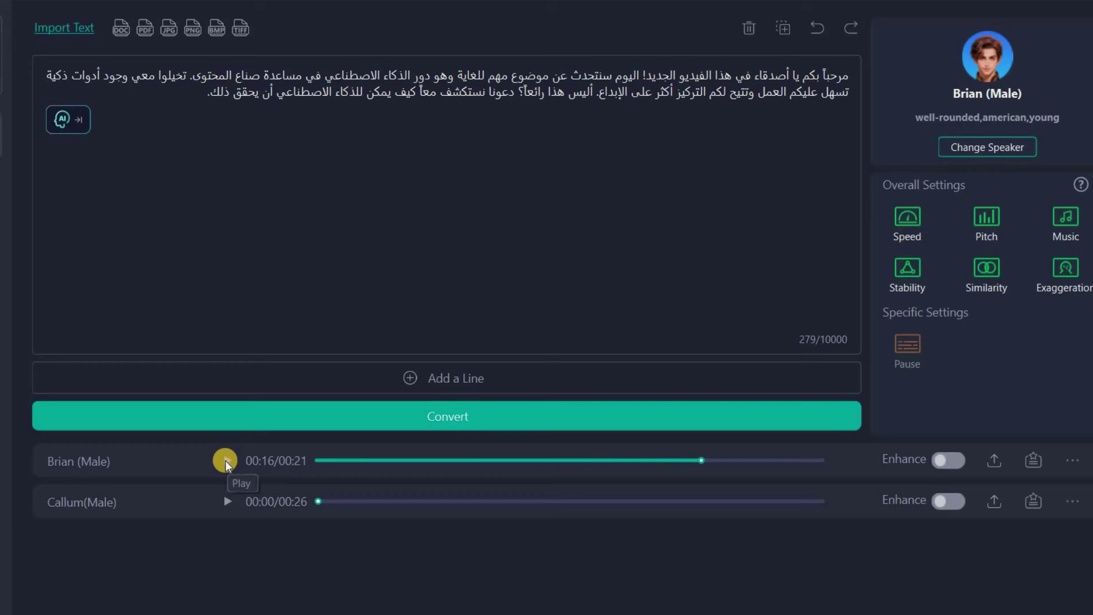
Voice the paragraph with Masaru Multilingual (Male) and open the new 28-second clip for editing
{"action": "left_click", "coordinate": [987, 147]}
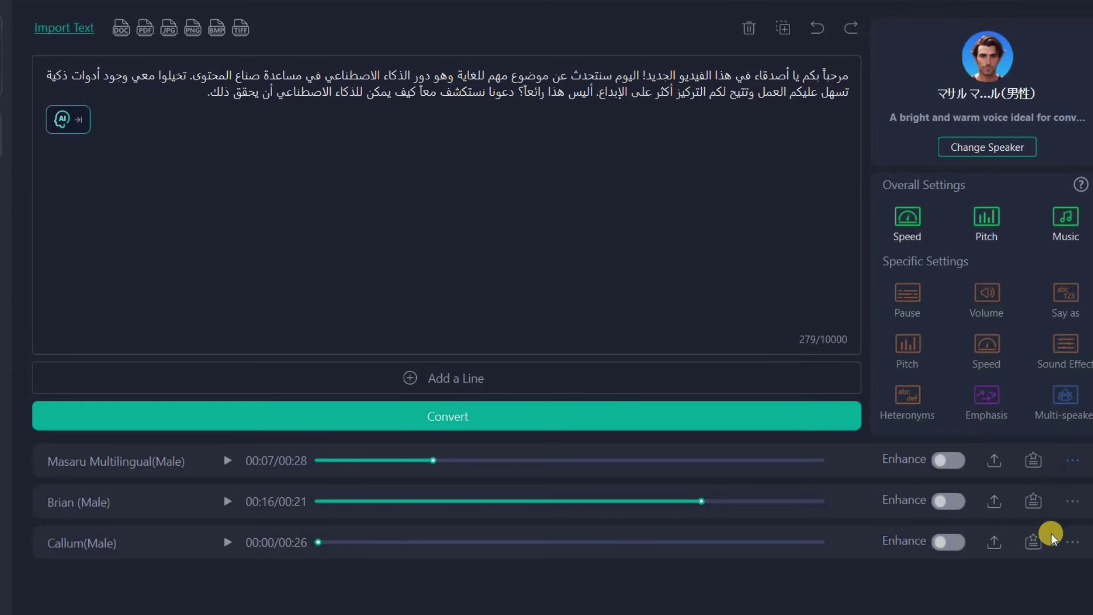
{"action": "left_click", "coordinate": [1071, 542]}
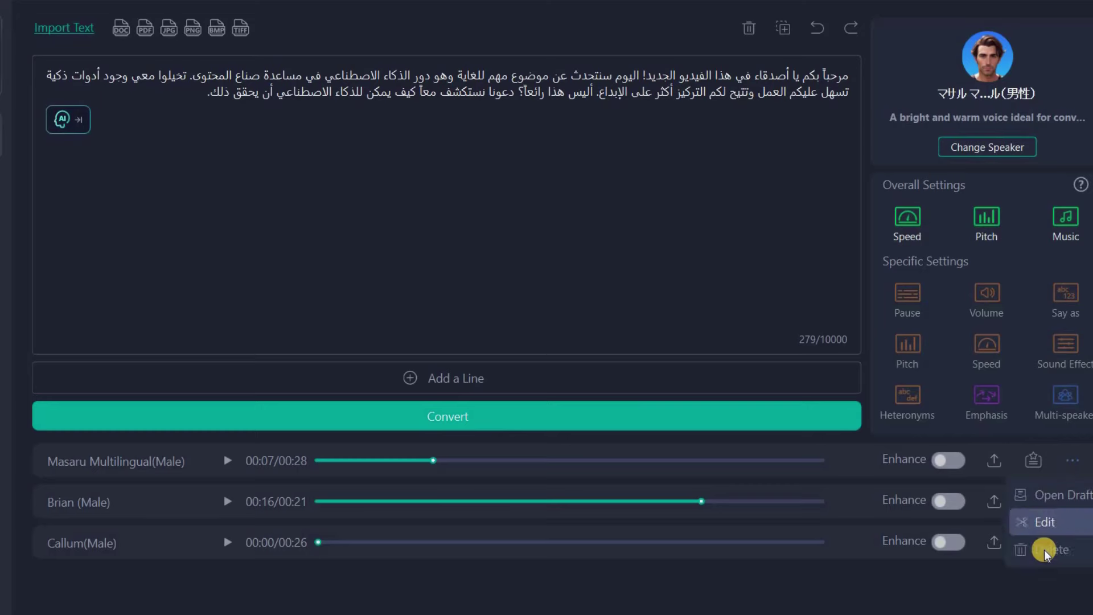
{"action": "left_click", "coordinate": [1051, 522]}
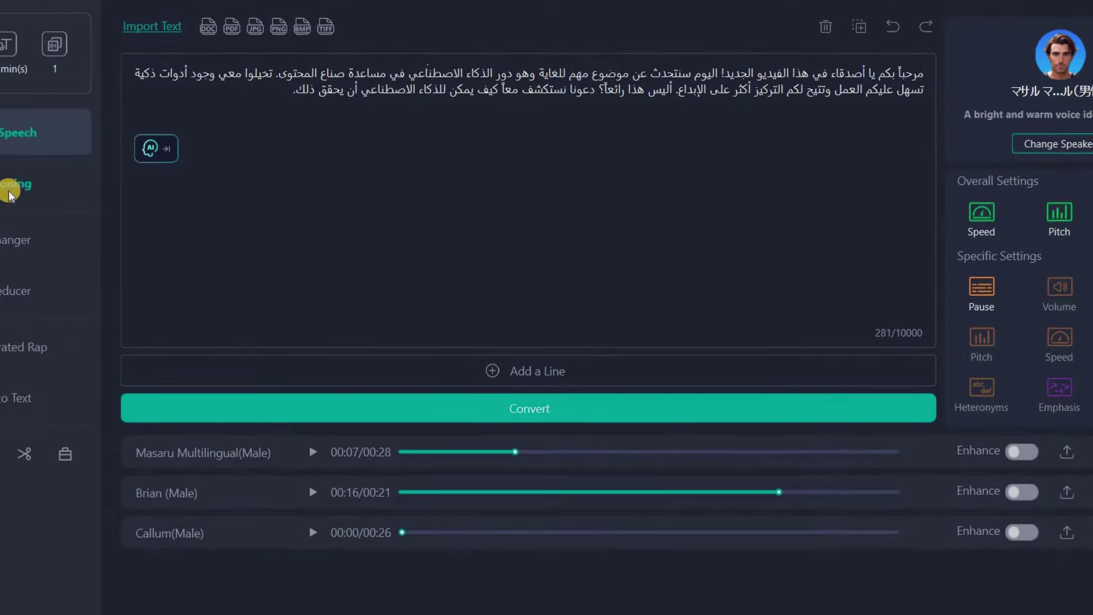
Go to Voice Cloning, scroll through its tutorial, and choose Create a new clone
{"action": "left_click", "coordinate": [11, 193]}
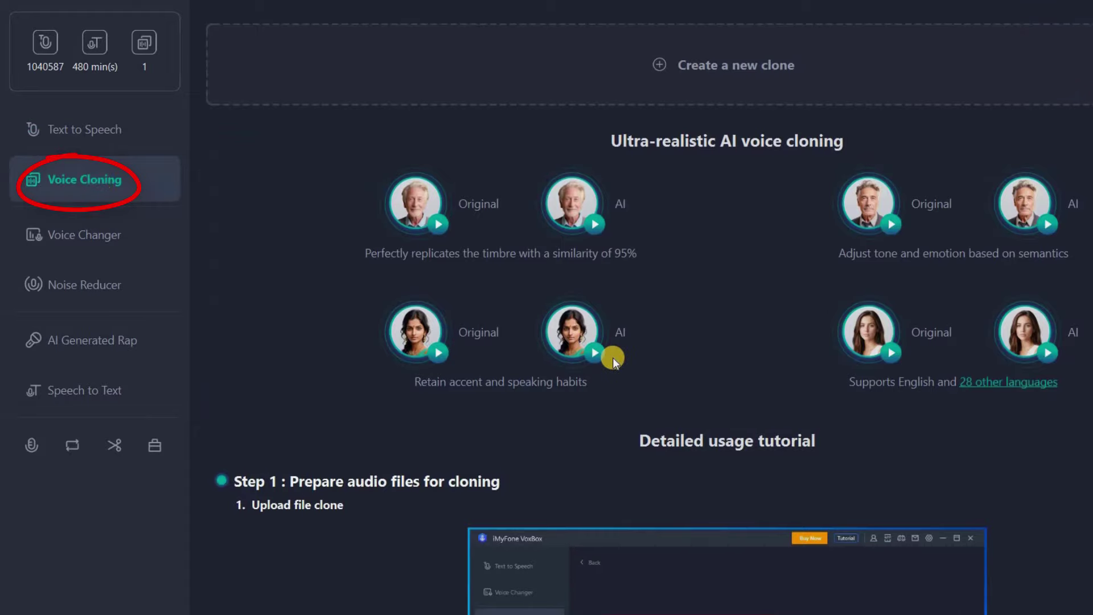
{"action": "scroll", "coordinate": [613, 362], "scroll_direction": "down", "scroll_amount": 15}
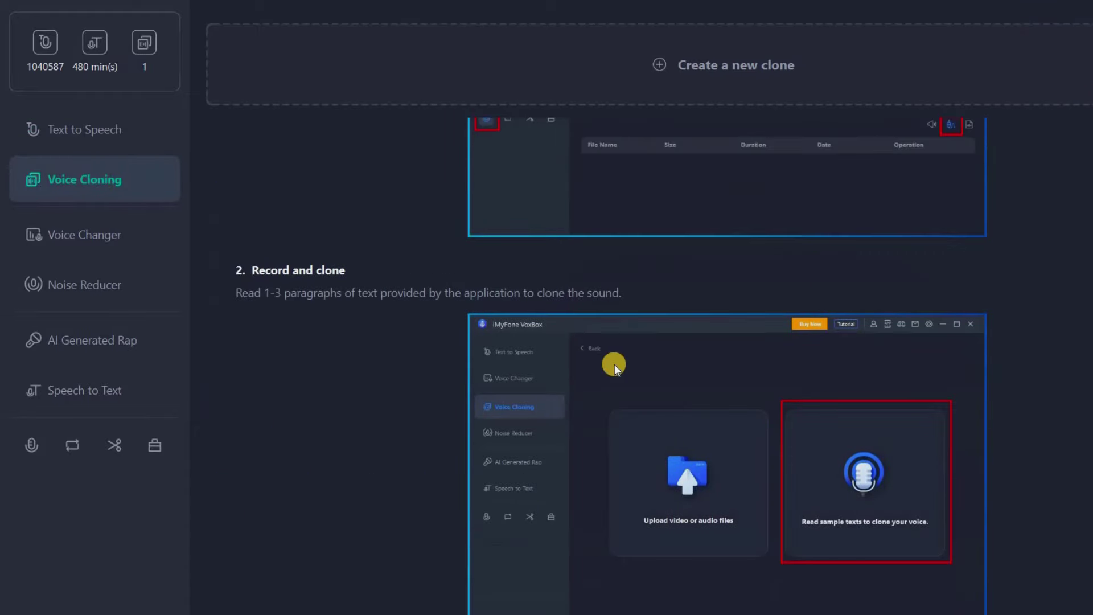
{"action": "scroll", "coordinate": [735, 57], "scroll_direction": "up", "scroll_amount": 15}
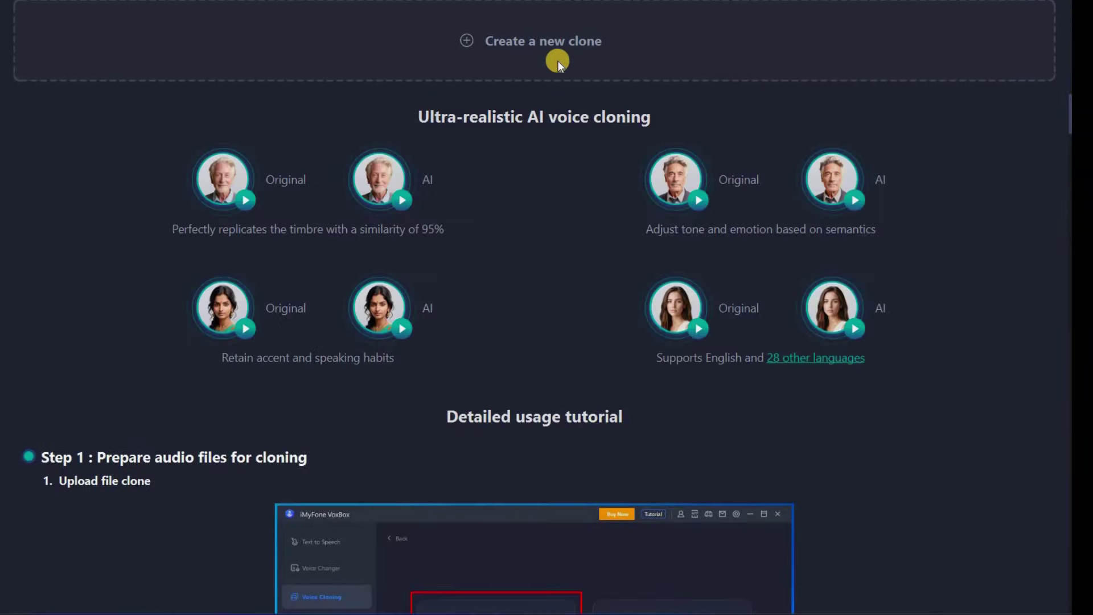
{"action": "left_click", "coordinate": [592, 49]}
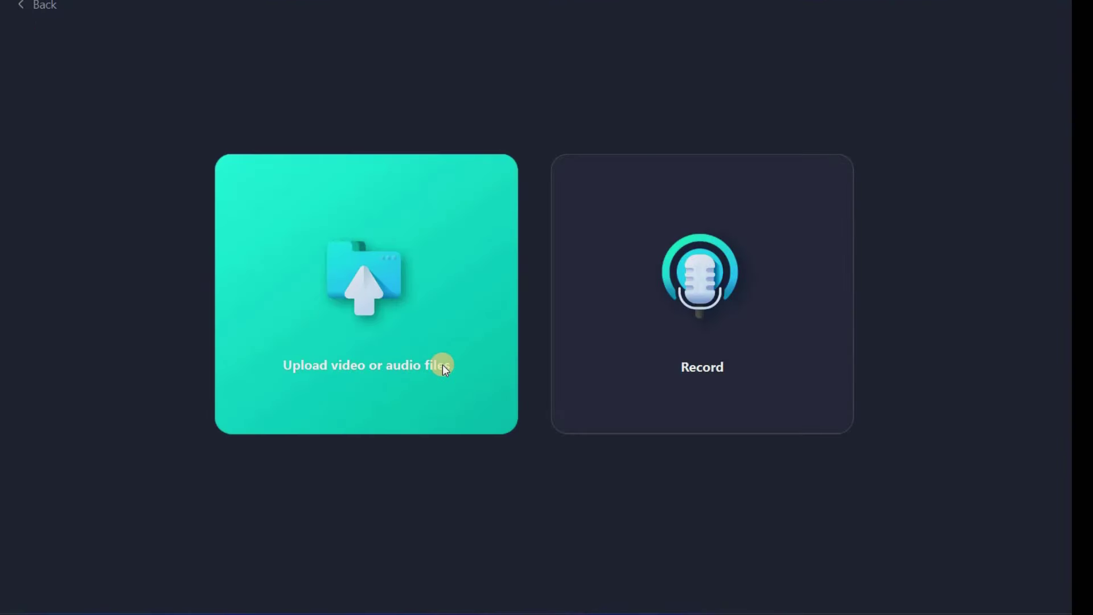
Pick the Upload video or audio file option and select Model 2 (Multi-lingual) over Model 1
{"action": "left_click", "coordinate": [403, 288]}
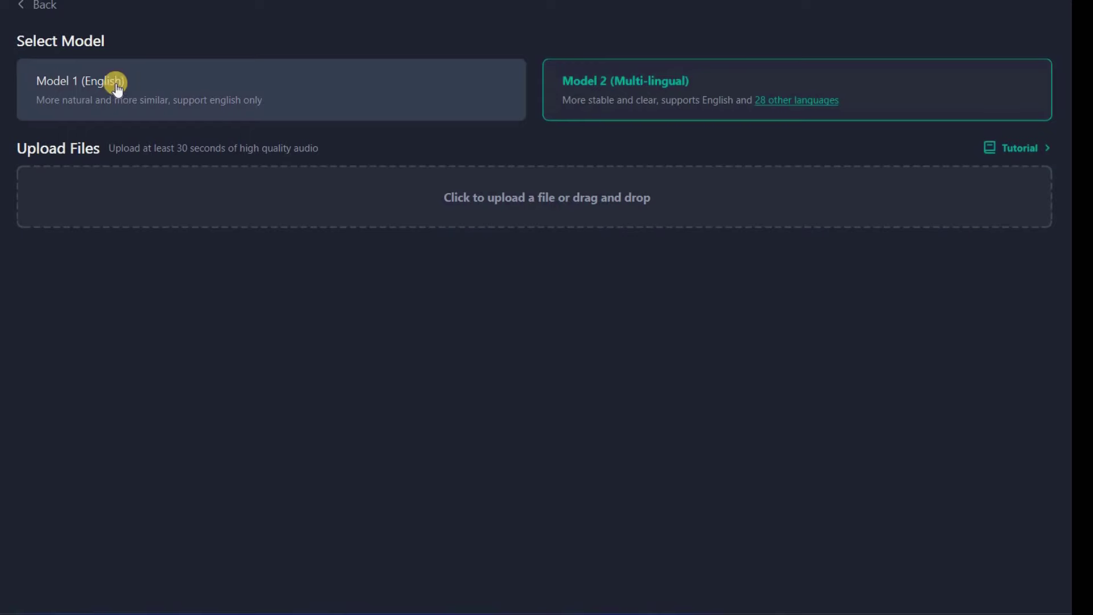
{"action": "left_click", "coordinate": [94, 84]}
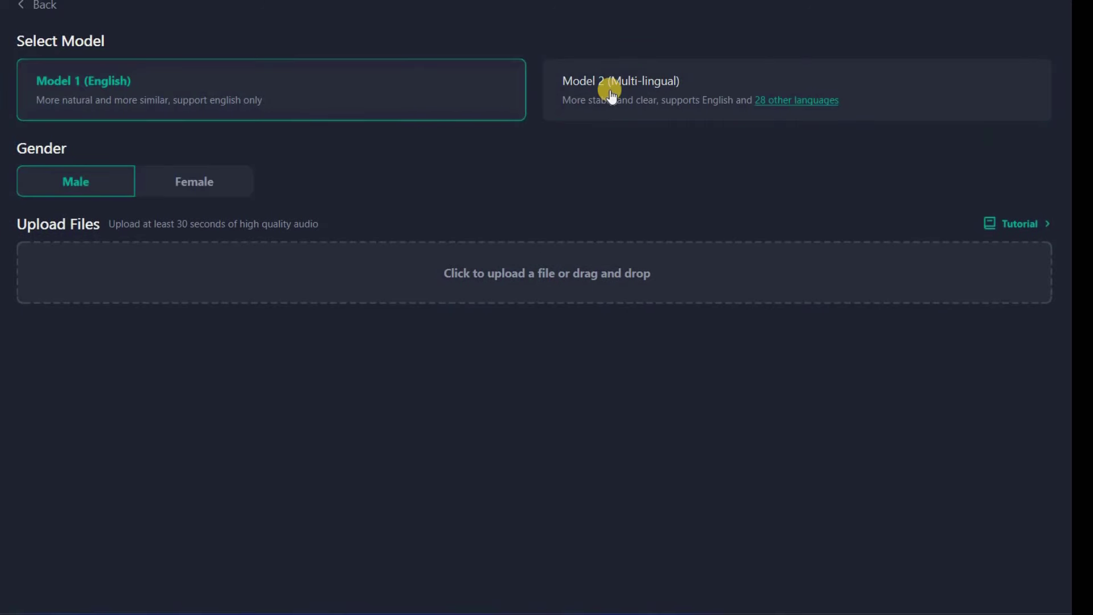
{"action": "left_click", "coordinate": [611, 96]}
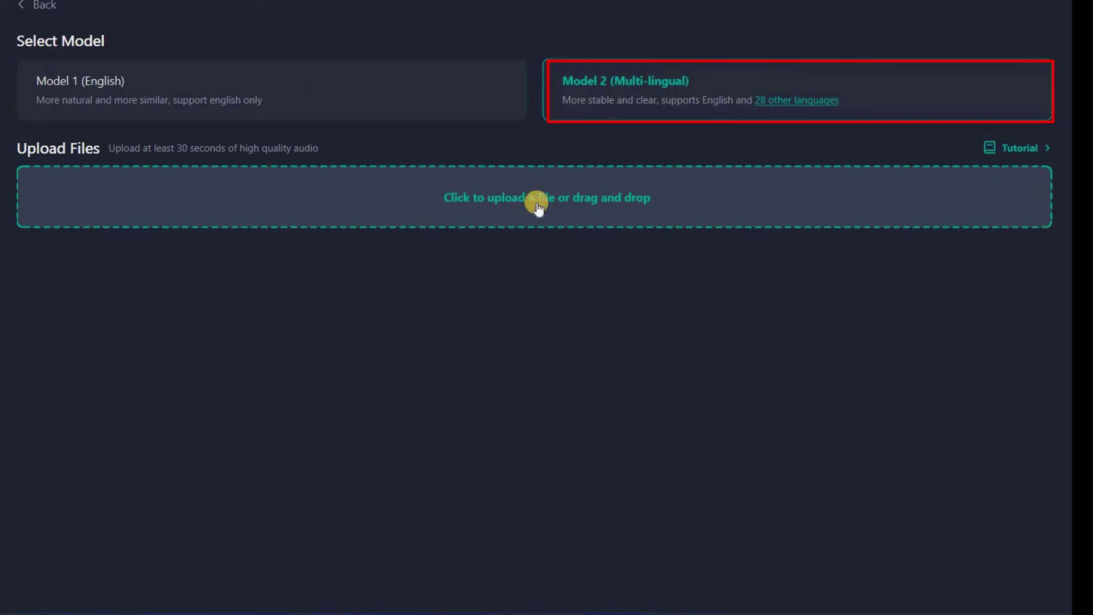
Upload ahmed.mp3, preview the 41-second sample, and start cloning the voice
{"action": "left_click", "coordinate": [509, 201]}
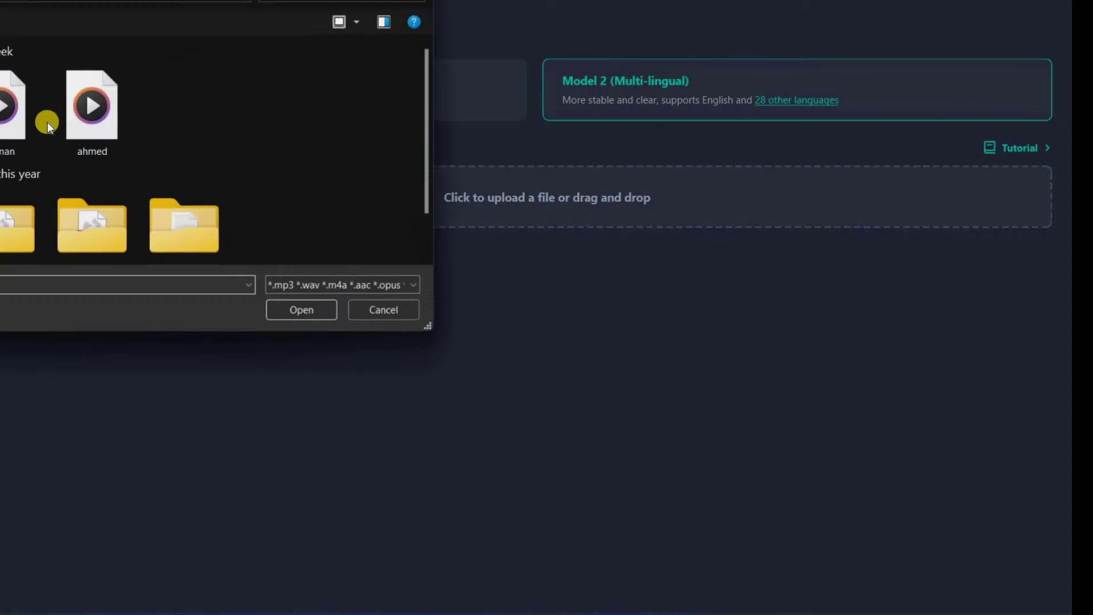
{"action": "left_click", "coordinate": [318, 313]}
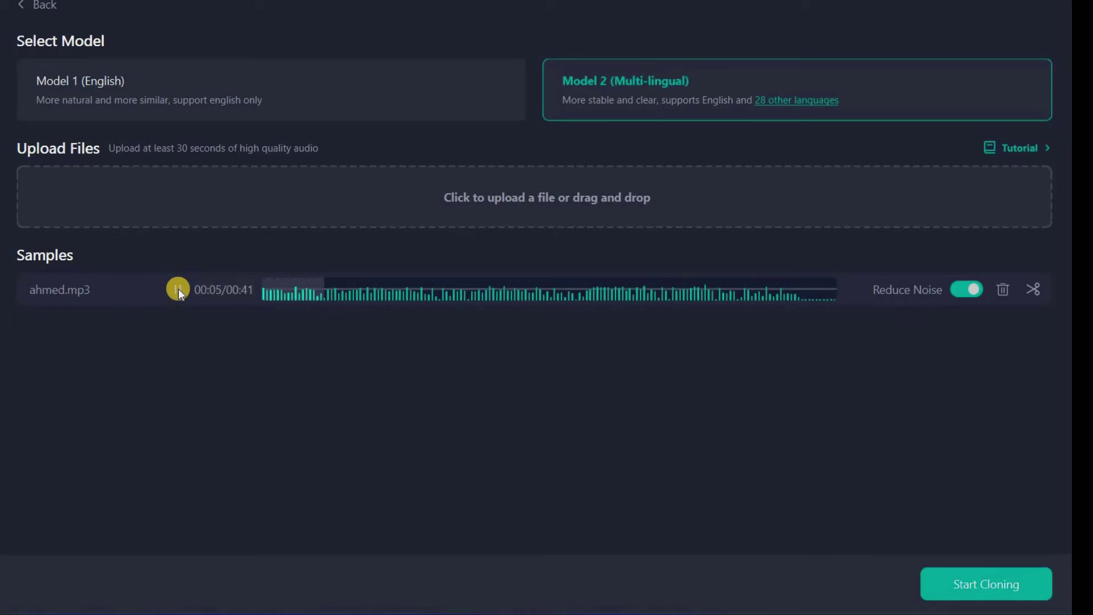
{"action": "left_click", "coordinate": [177, 289]}
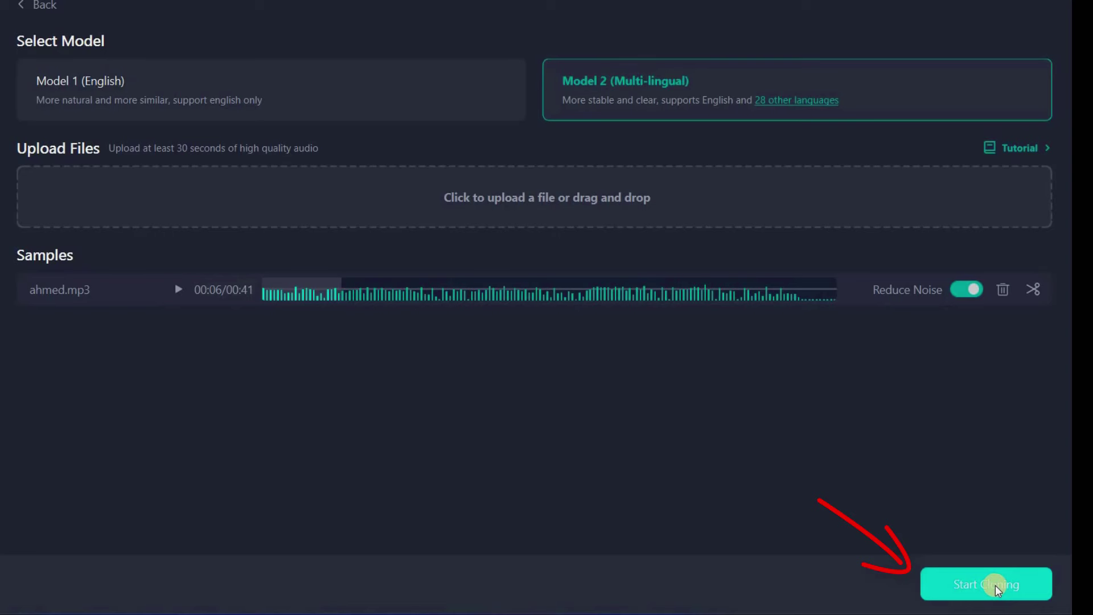
{"action": "left_click", "coordinate": [992, 581]}
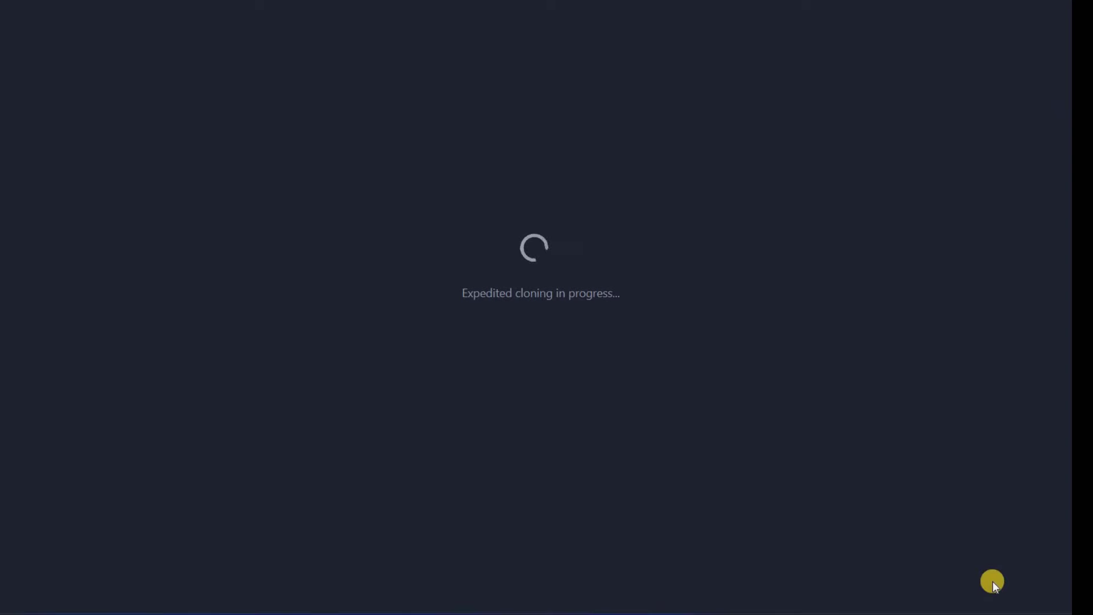
Give the cloned voice an Arabic name and use it as the text-to-speech speaker
{"action": "left_click", "coordinate": [76, 188]}
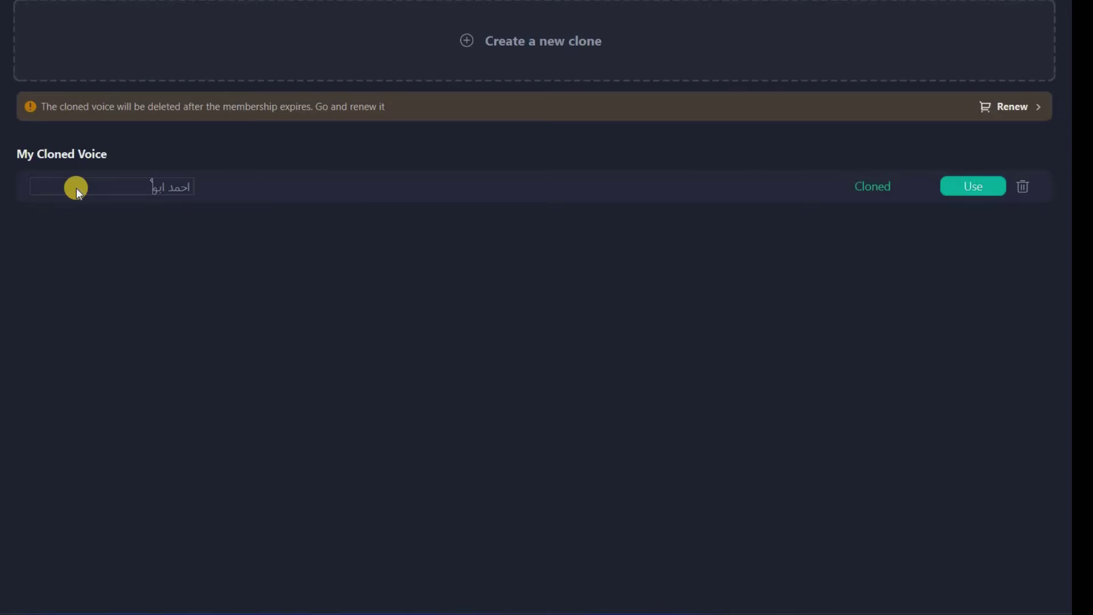
{"action": "left_click", "coordinate": [972, 189]}
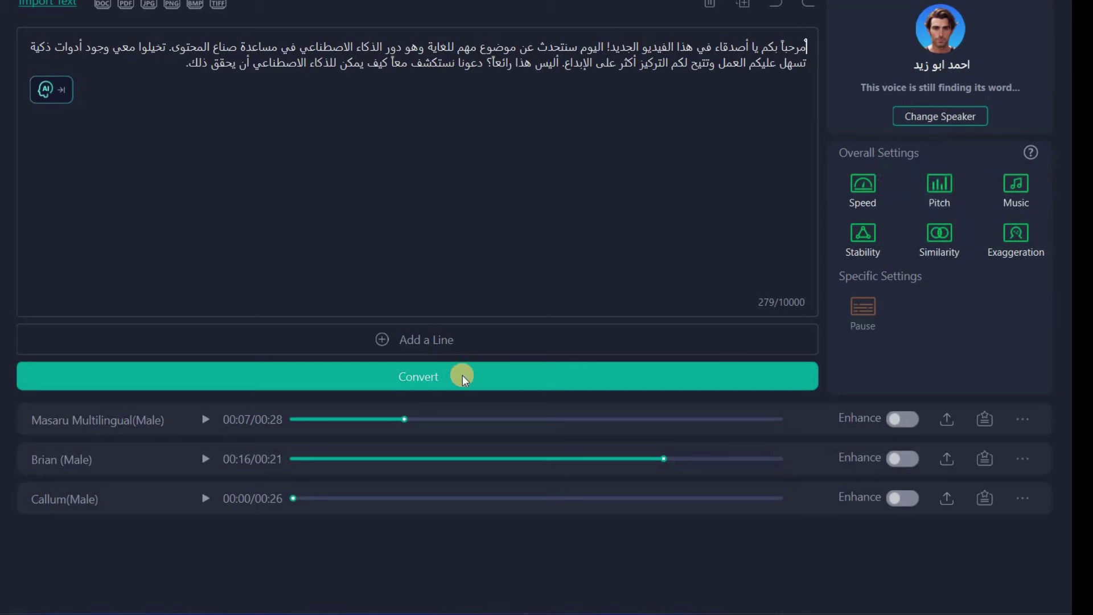
Convert the Arabic paragraph with the cloned voice, listen, then select all the text
{"action": "left_click", "coordinate": [462, 376]}
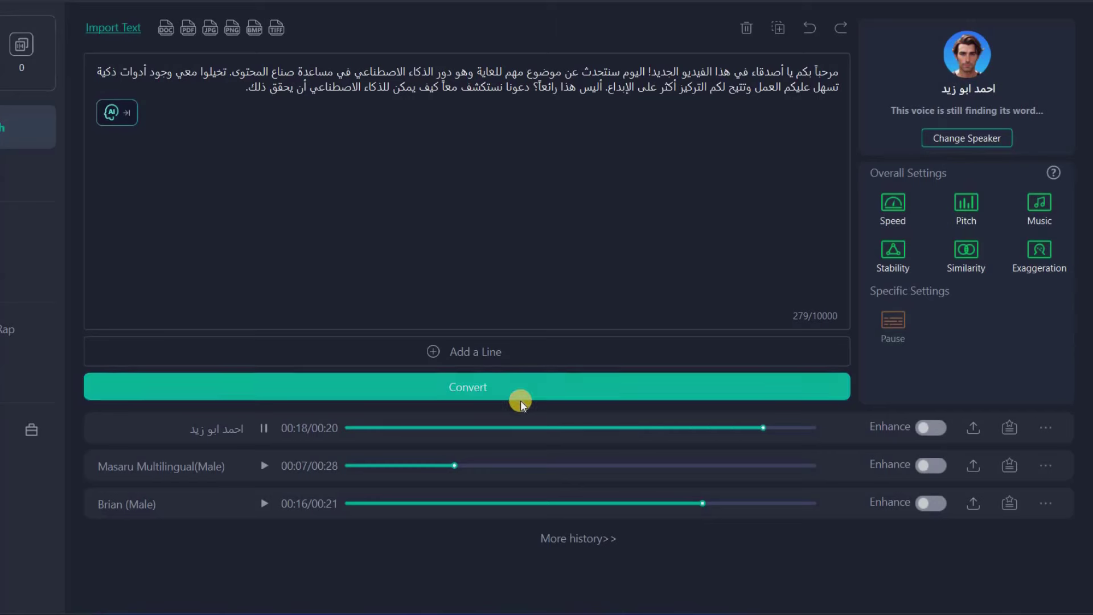
{"action": "left_click", "coordinate": [520, 400]}
{"action": "left_click_drag", "start_coordinate": [550, 72], "coordinate": [211, 92]}
{"action": "key", "text": "ctrl+a"}
Clear the editor, paste a colloquial Arabic paragraph, convert it with the cloned voice, then open Voice Changer
{"action": "left_click", "coordinate": [746, 28]}
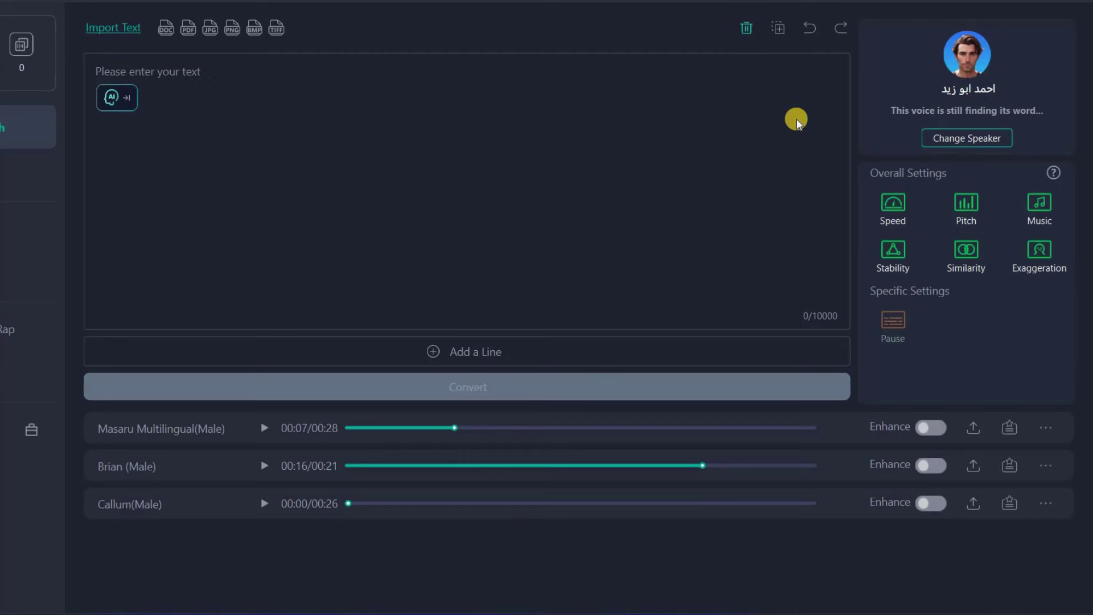
{"action": "right_click", "coordinate": [786, 159]}
{"action": "key", "text": "Return"}
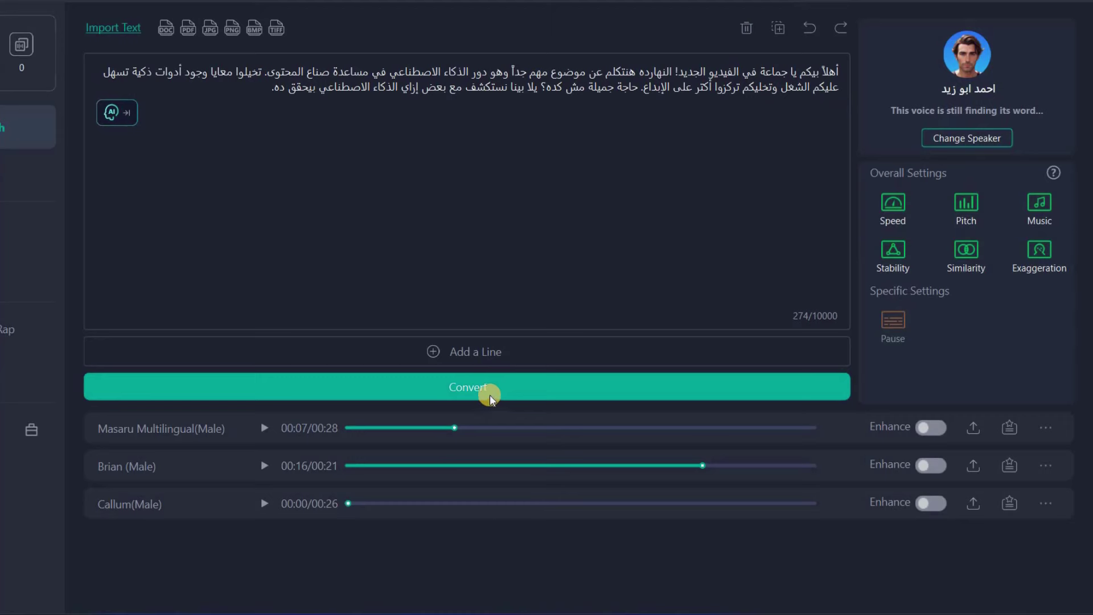
{"action": "left_click", "coordinate": [449, 383]}
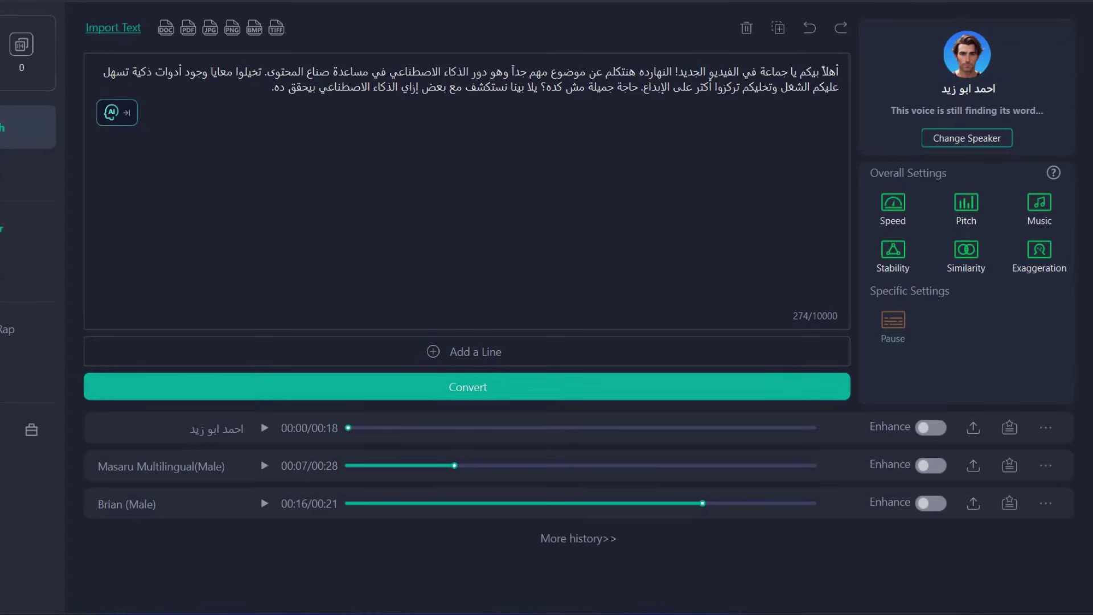
{"action": "left_click", "coordinate": [11, 228]}
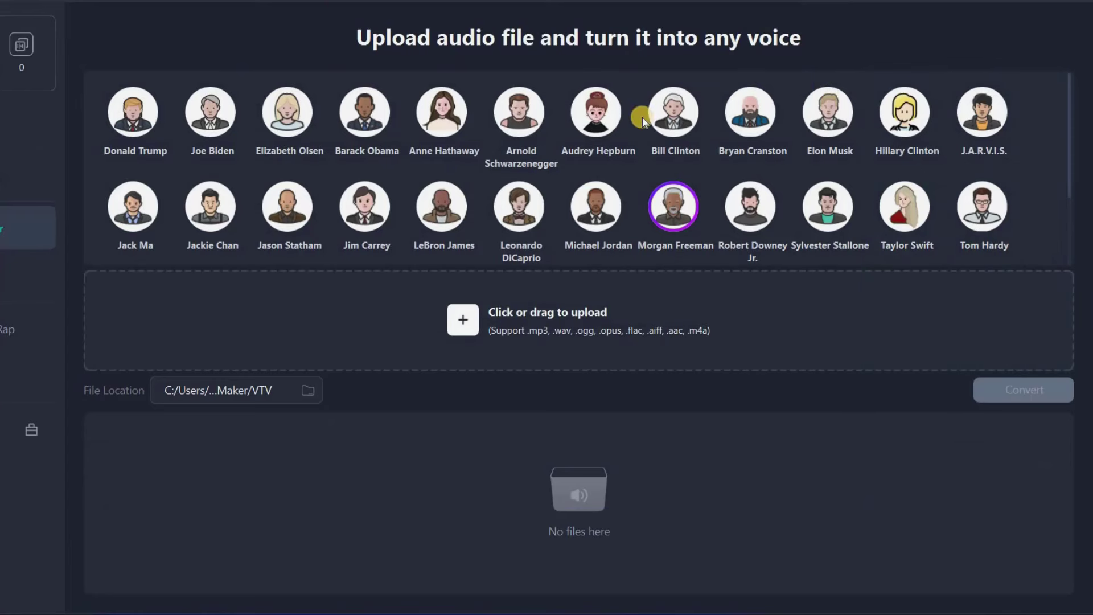
Convert ayman.mp3 into Morgan Freeman's voice, play the result, then switch to Noise Reducer
{"action": "left_click", "coordinate": [631, 149]}
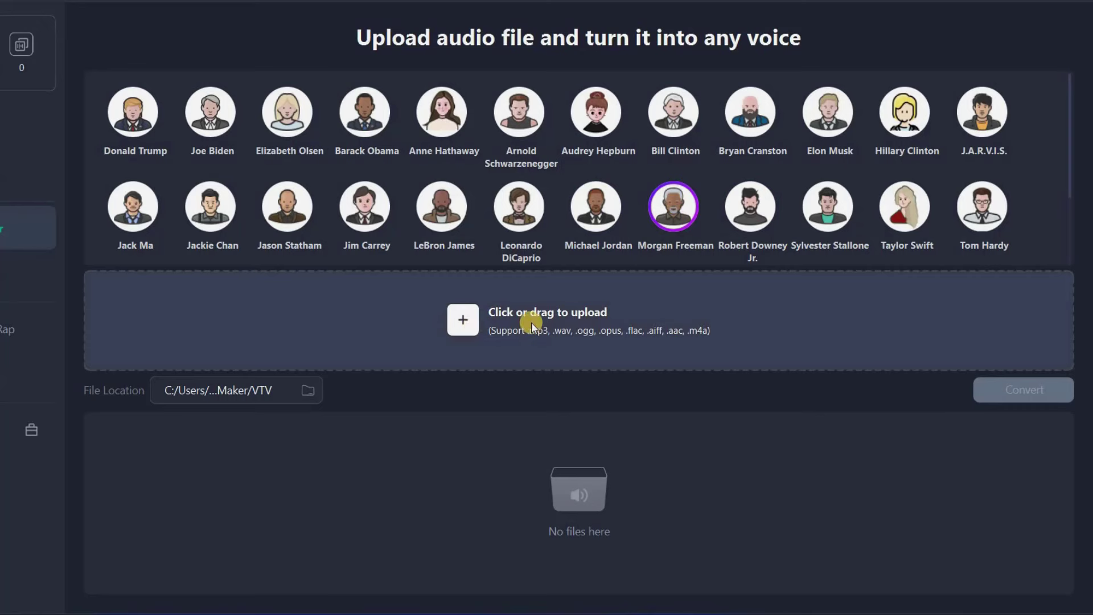
{"action": "left_click", "coordinate": [538, 316]}
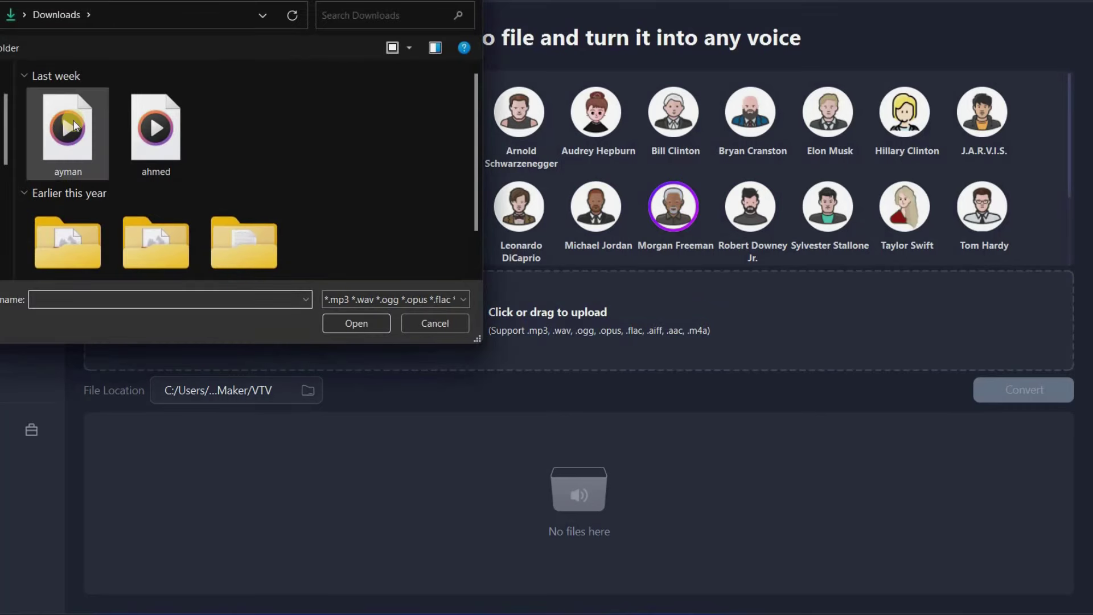
{"action": "double_click", "coordinate": [76, 125]}
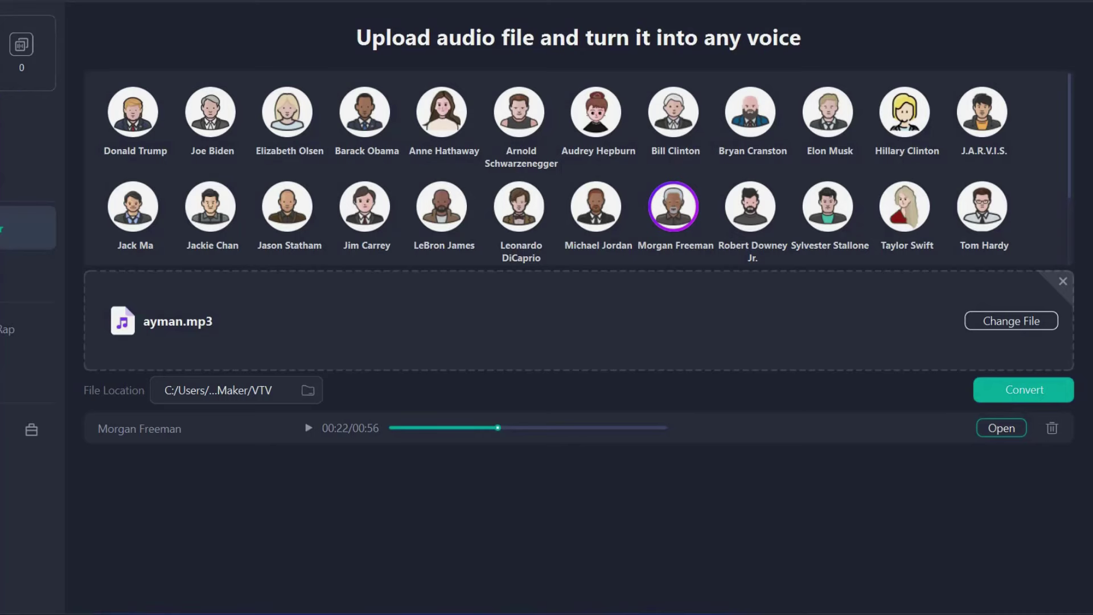
{"action": "left_click", "coordinate": [50, 276]}
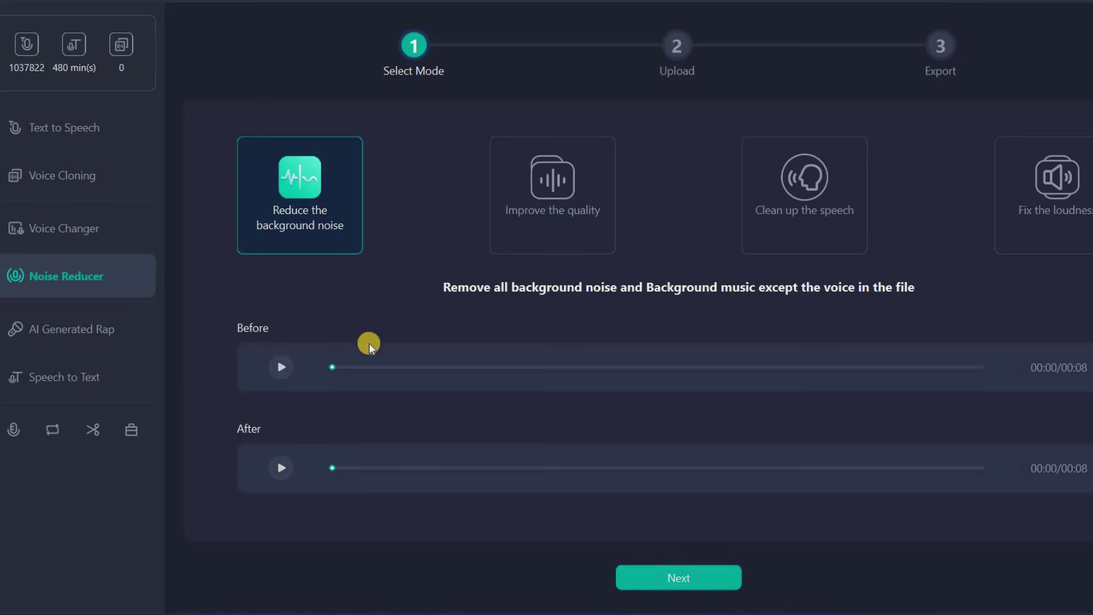
Play the Before and After noise-reduction samples, then open AI Generated Rap with Acapella (no beat)
{"action": "left_click", "coordinate": [283, 369]}
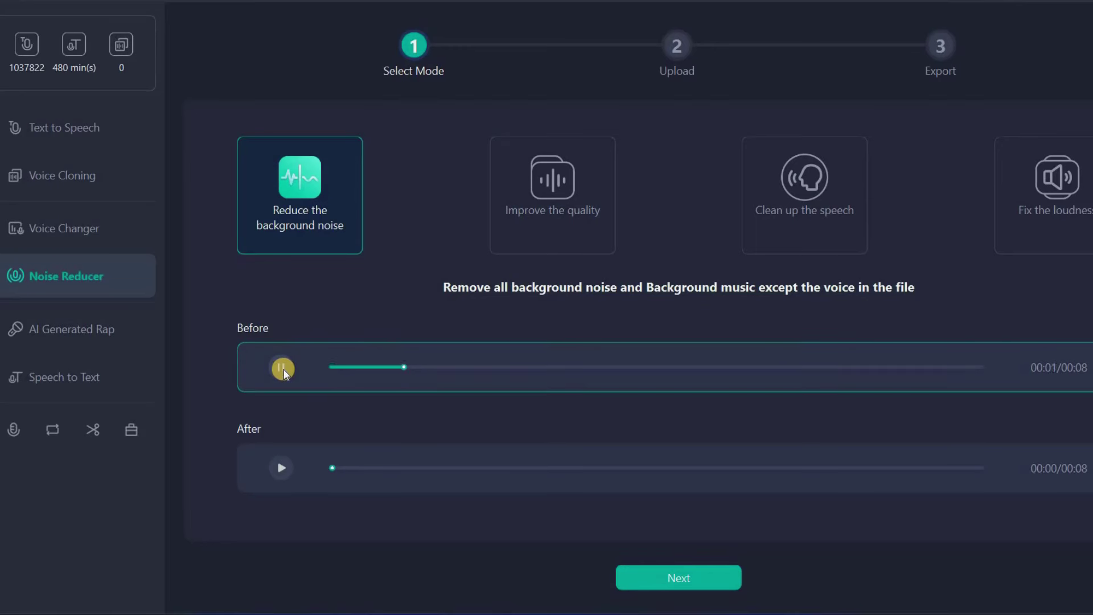
{"action": "left_click", "coordinate": [288, 464]}
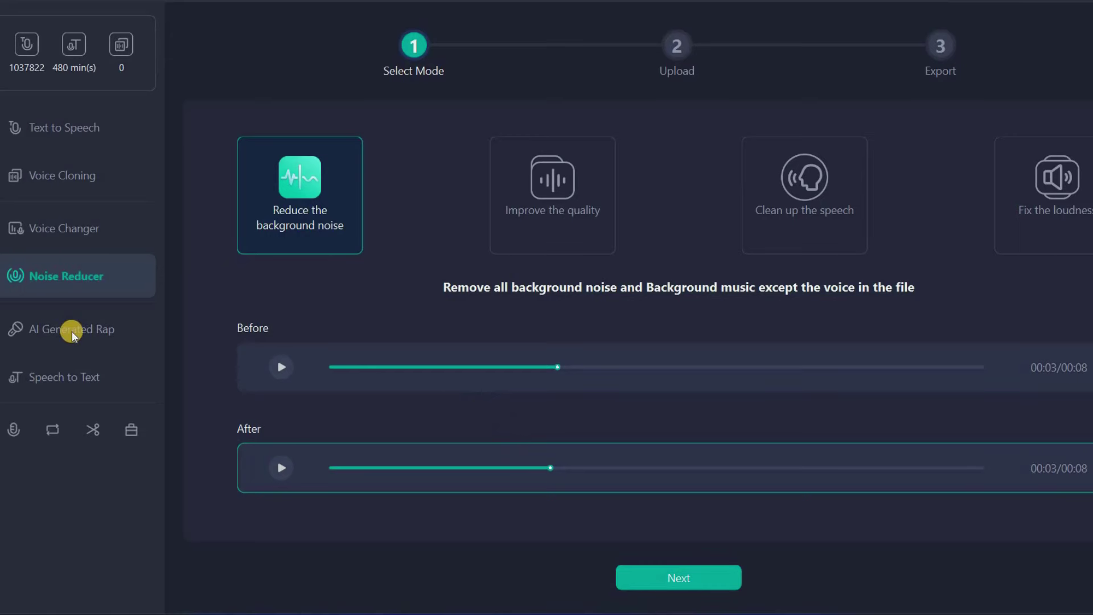
{"action": "left_click", "coordinate": [35, 334]}
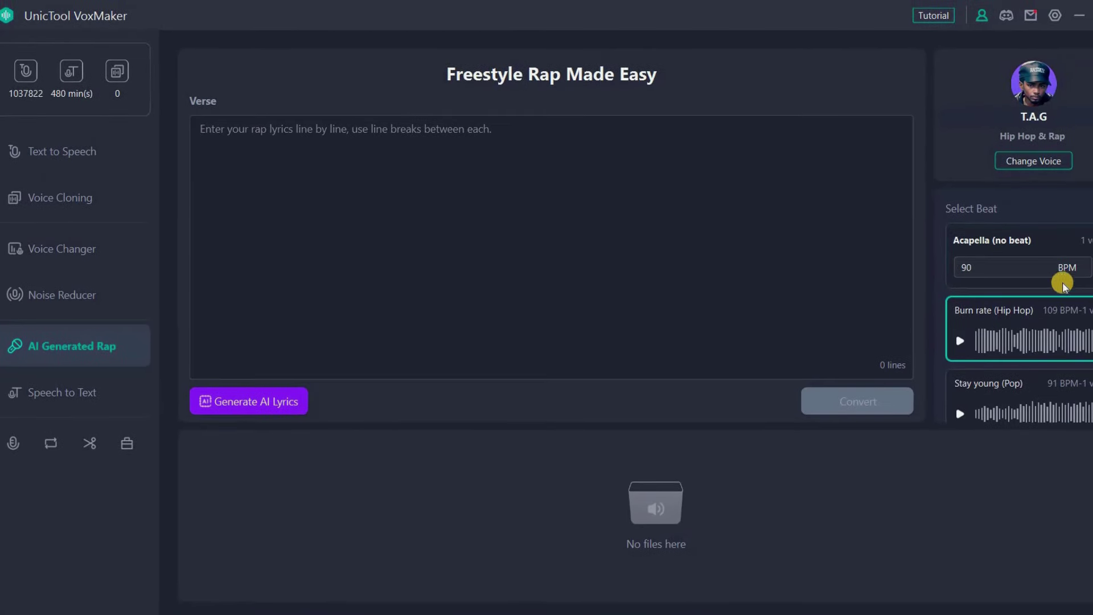
{"action": "left_click", "coordinate": [1058, 285]}
In Speech to Text, set the transcription language to Arabic (Egypt)
{"action": "left_click", "coordinate": [83, 395]}
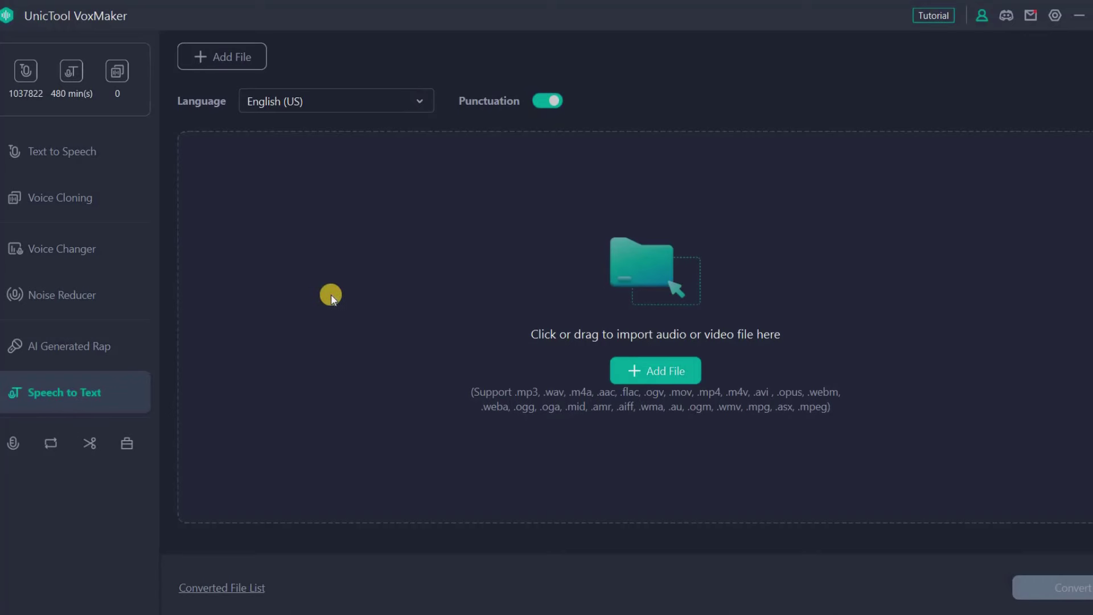
{"action": "left_click", "coordinate": [336, 101]}
{"action": "scroll", "coordinate": [317, 456], "scroll_direction": "down", "scroll_amount": 10}
{"action": "scroll", "coordinate": [297, 310], "scroll_direction": "up", "scroll_amount": 3}
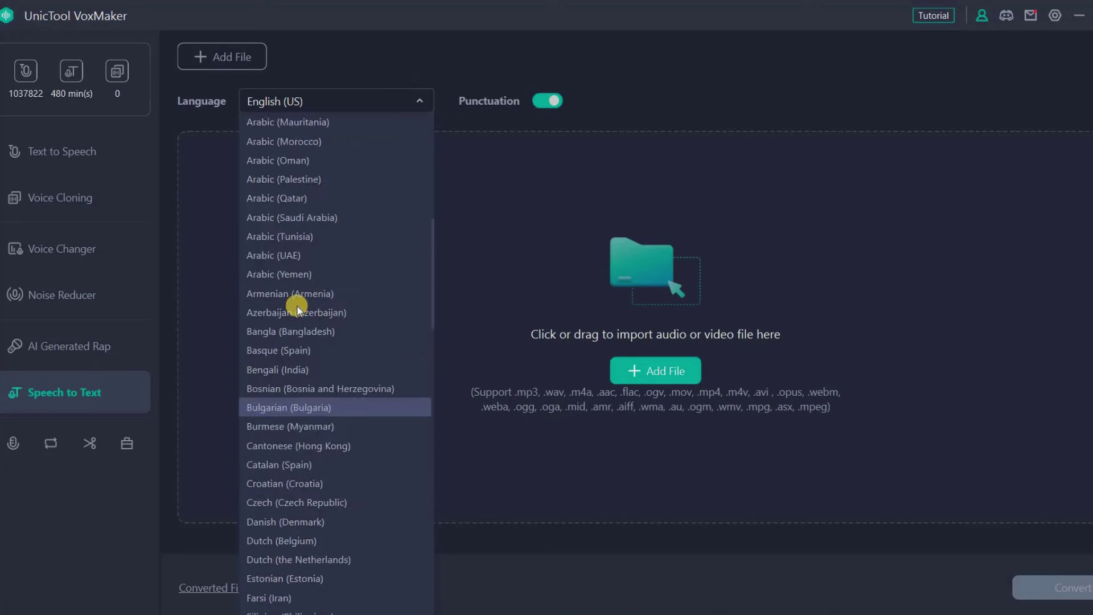
{"action": "scroll", "coordinate": [302, 341], "scroll_direction": "up", "scroll_amount": 5}
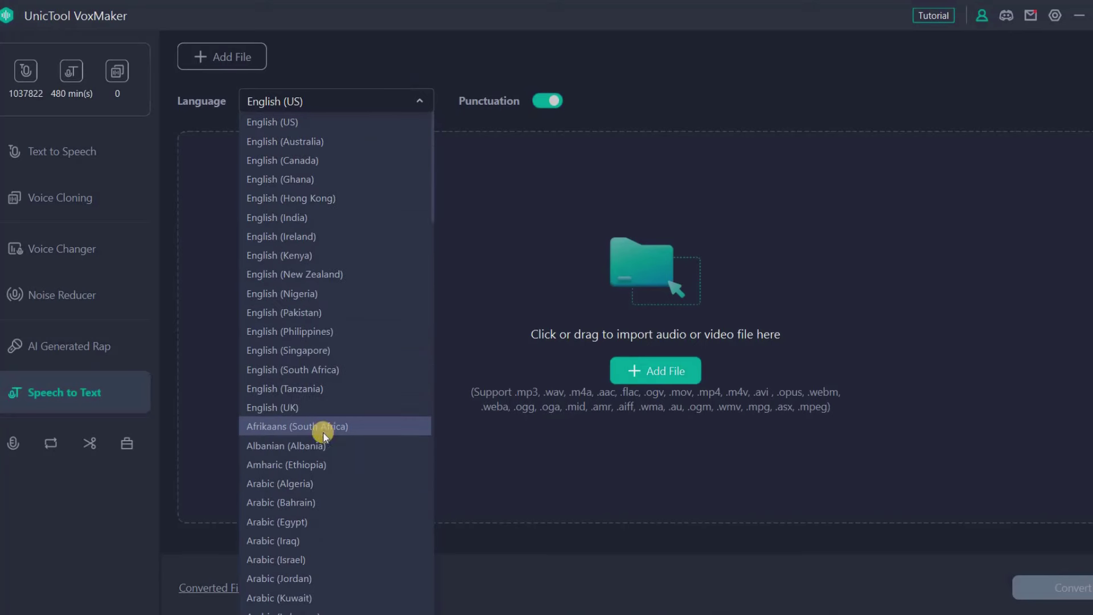
{"action": "left_click", "coordinate": [657, 371]}
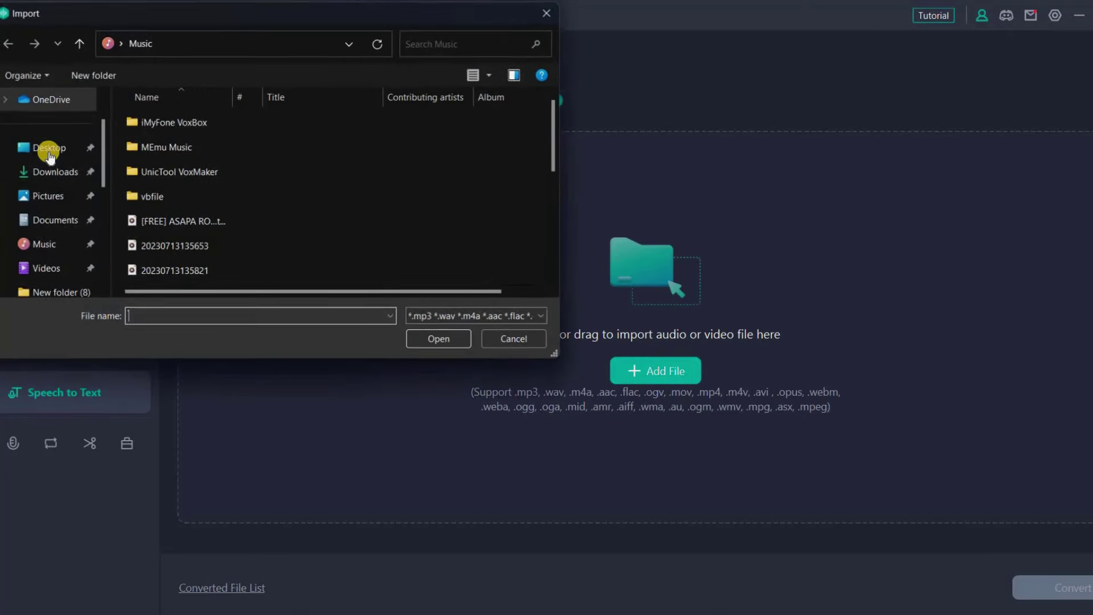
Import ayman from Downloads and convert it into an Arabic transcript
{"action": "left_click", "coordinate": [55, 171]}
{"action": "double_click", "coordinate": [164, 156]}
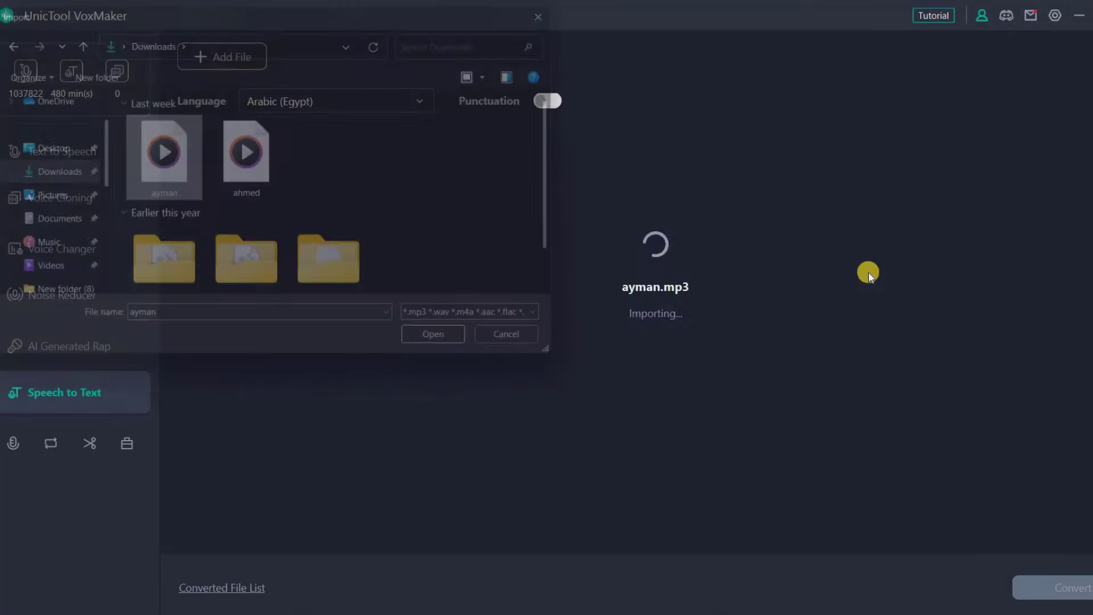
{"action": "left_click", "coordinate": [1078, 590]}
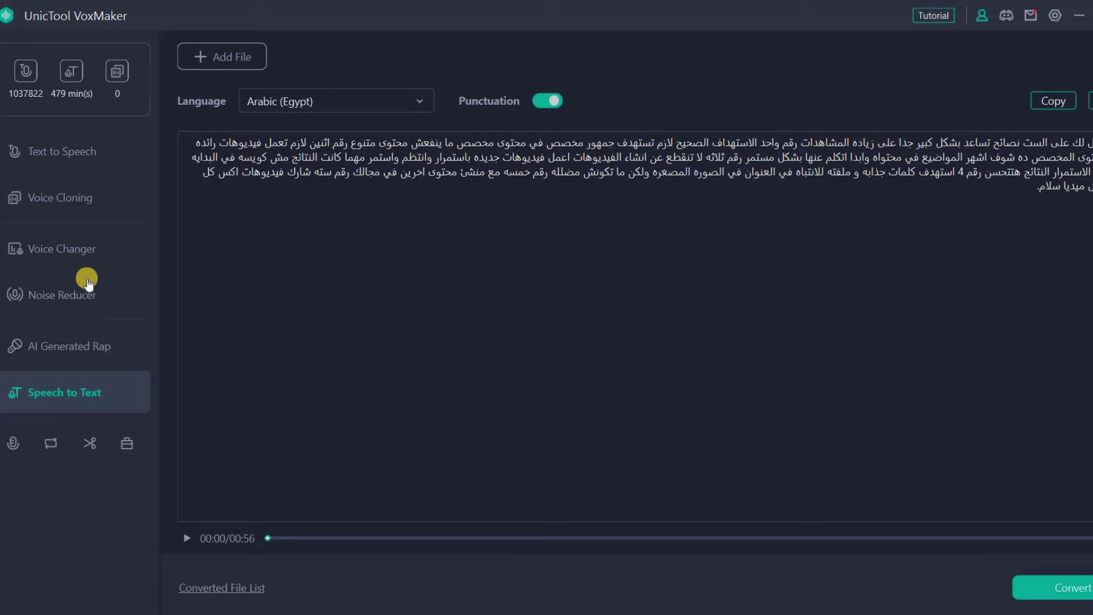
{"action": "key", "text": "super+e"}
Play the ayman recording from Downloads in Media Player, then return to the transcript
{"action": "left_click", "coordinate": [57, 266]}
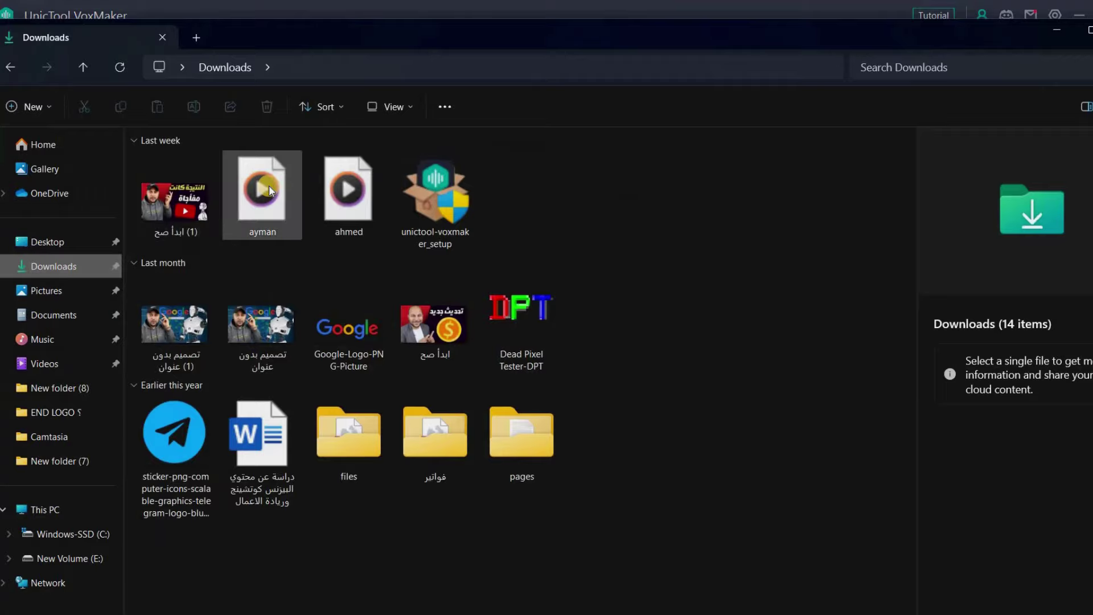
{"action": "double_click", "coordinate": [269, 186]}
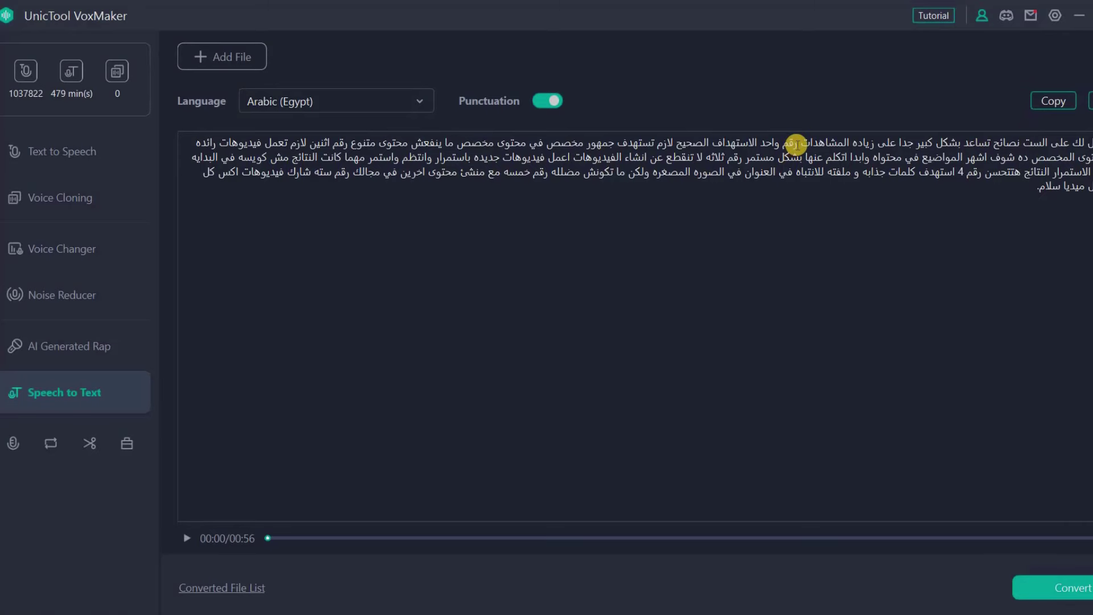
{"action": "left_click", "coordinate": [671, 143]}
View the Record, Audio Converter, Cut and ToolBox pages, then return to Text to Speech
{"action": "left_click", "coordinate": [13, 443]}
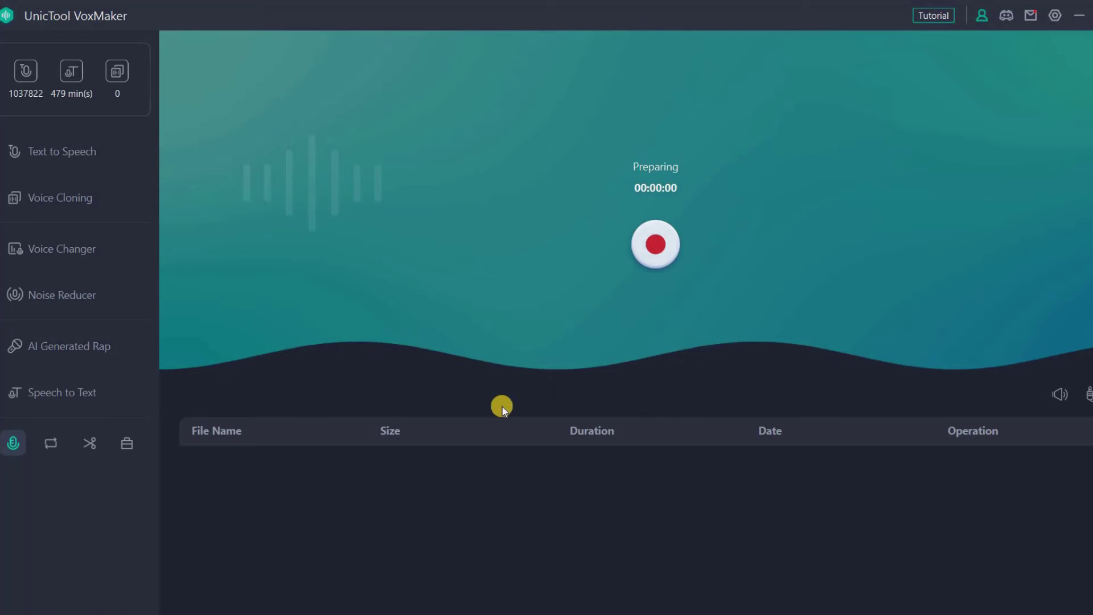
{"action": "left_click", "coordinate": [52, 444]}
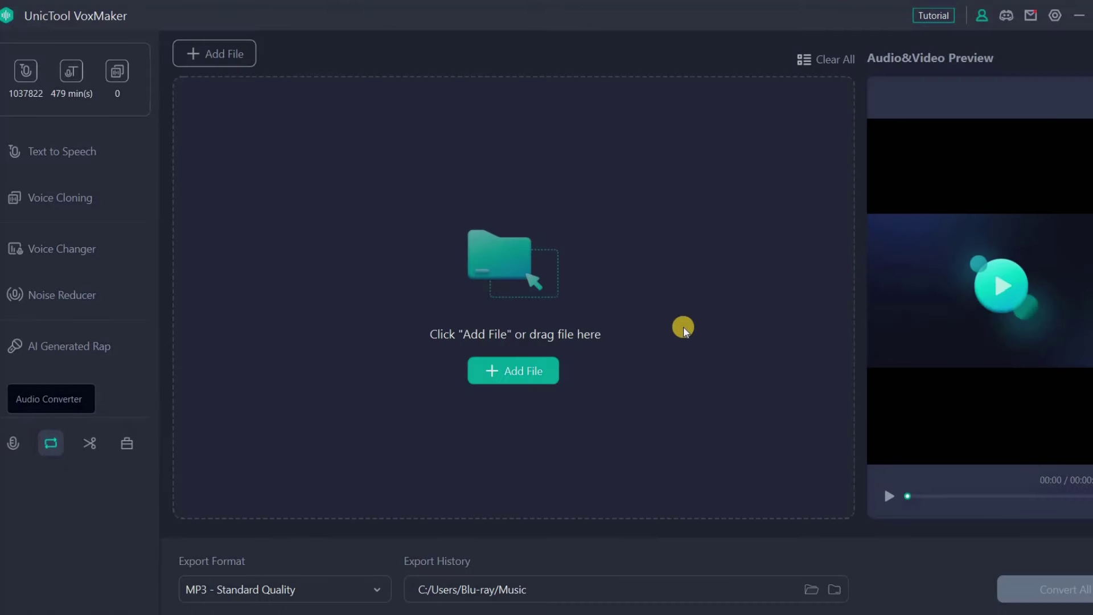
{"action": "left_click", "coordinate": [89, 444]}
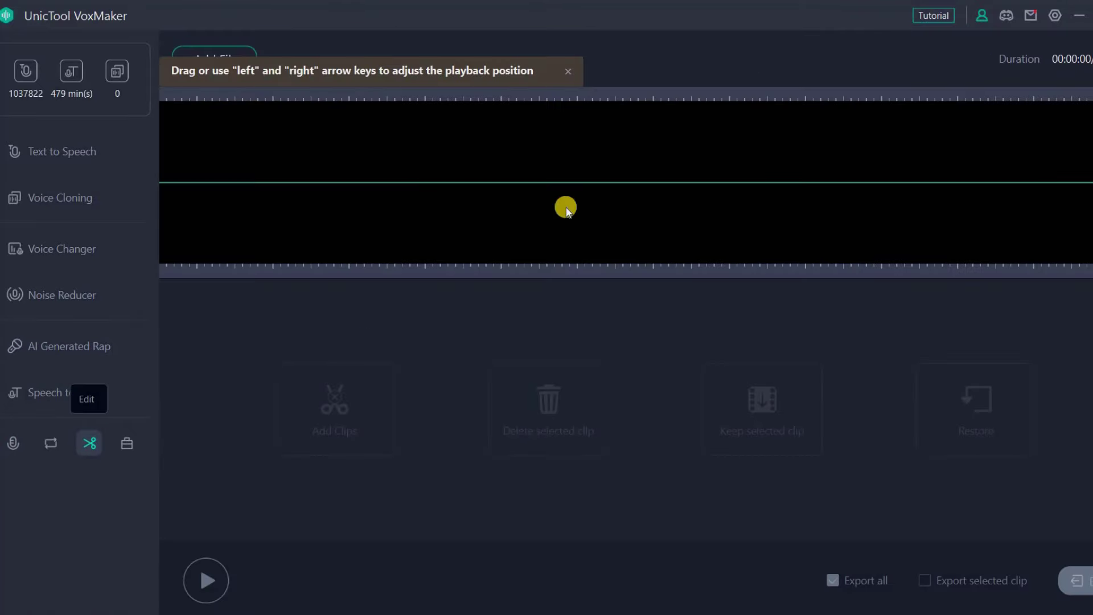
{"action": "left_click", "coordinate": [127, 446]}
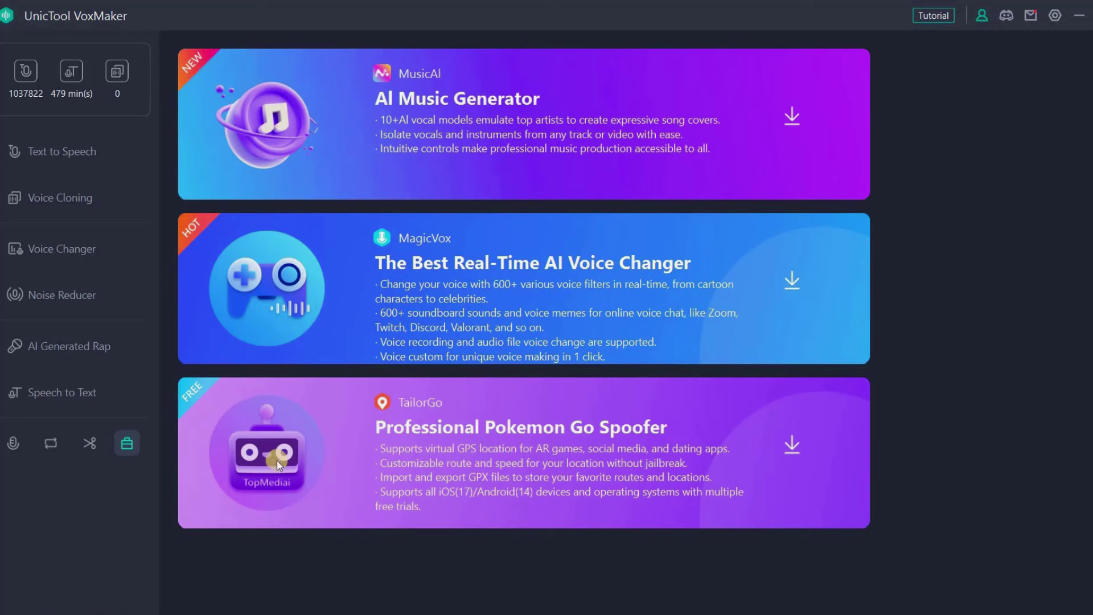
{"action": "left_click", "coordinate": [42, 149]}
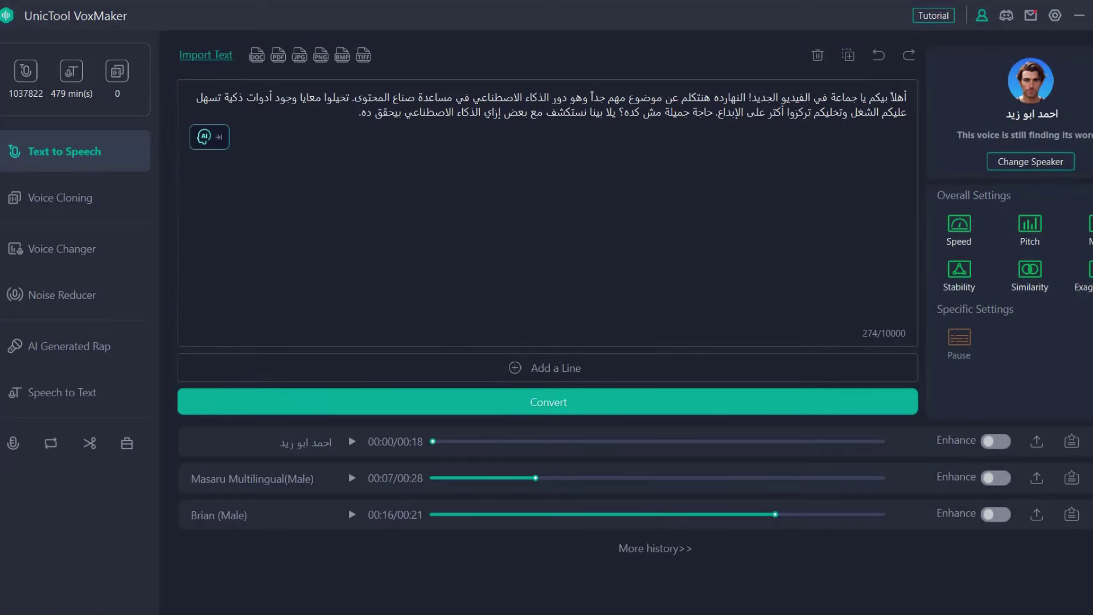
{"action": "left_click", "coordinate": [569, 547]}
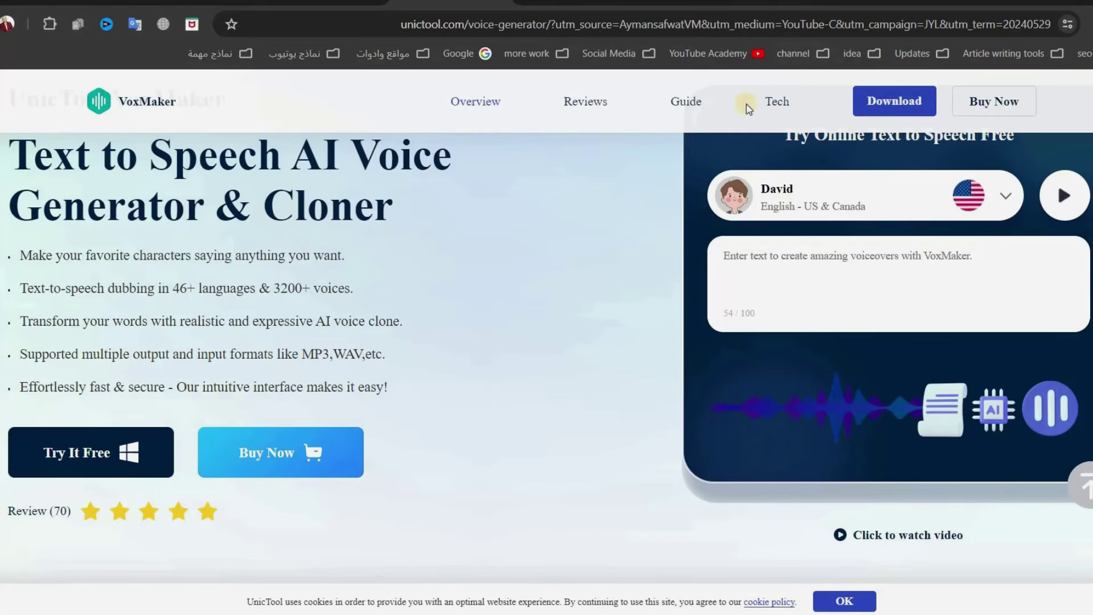
Open the VoxMaker Buy Now page and highlight the 1-Month and 1-Year billing terms
{"action": "left_click", "coordinate": [1007, 105]}
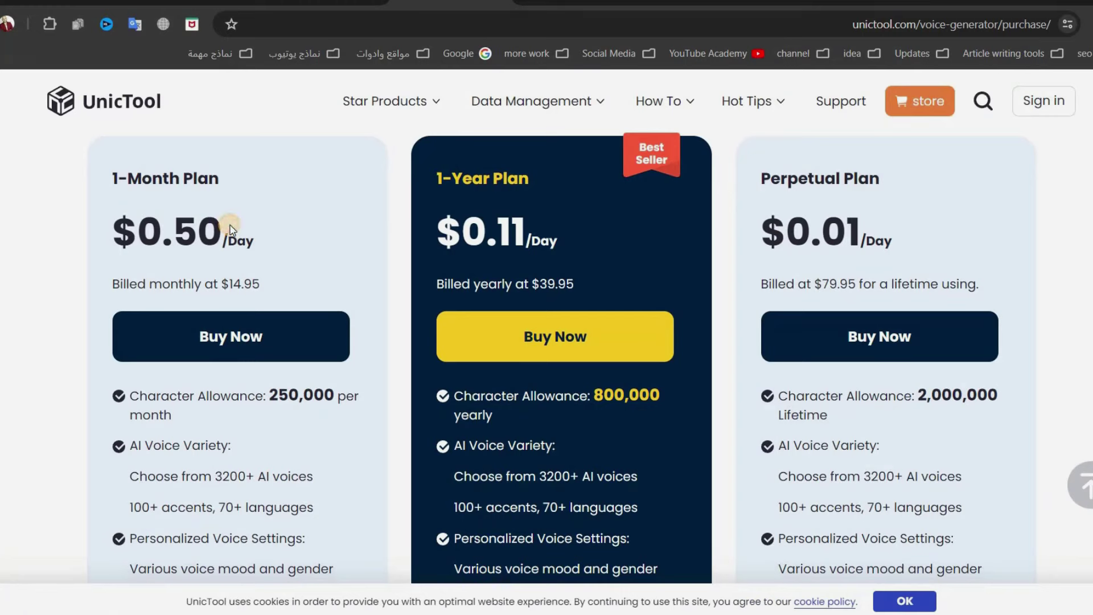
{"action": "left_click_drag", "start_coordinate": [259, 277], "coordinate": [534, 281]}
{"action": "left_click_drag", "start_coordinate": [438, 283], "coordinate": [513, 283]}
{"action": "left_click", "coordinate": [501, 224]}
Scroll through the 1-Month ($14.95), 1-Year ($39.95) and Perpetual ($79.95) plans and payment methods
{"action": "scroll", "coordinate": [563, 353], "scroll_direction": "down", "scroll_amount": 1}
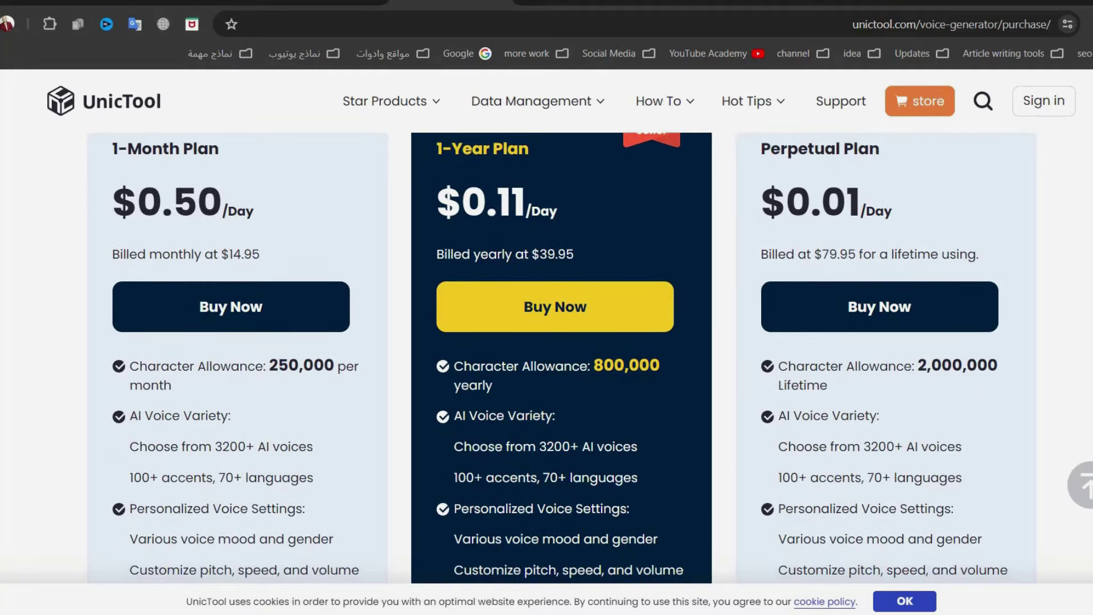
{"action": "scroll", "coordinate": [786, 532], "scroll_direction": "down", "scroll_amount": 7}
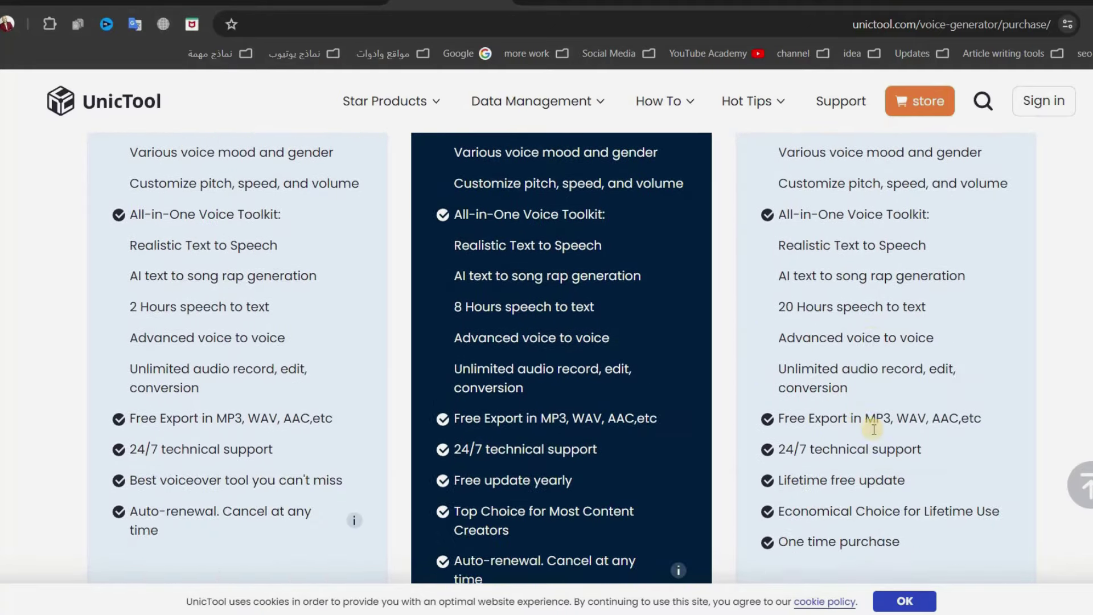
{"action": "scroll", "coordinate": [873, 430], "scroll_direction": "down", "scroll_amount": 3}
{"action": "scroll", "coordinate": [873, 430], "scroll_direction": "up", "scroll_amount": 15}
{"action": "scroll", "coordinate": [876, 433], "scroll_direction": "down", "scroll_amount": 7}
{"action": "scroll", "coordinate": [875, 430], "scroll_direction": "up", "scroll_amount": 7}
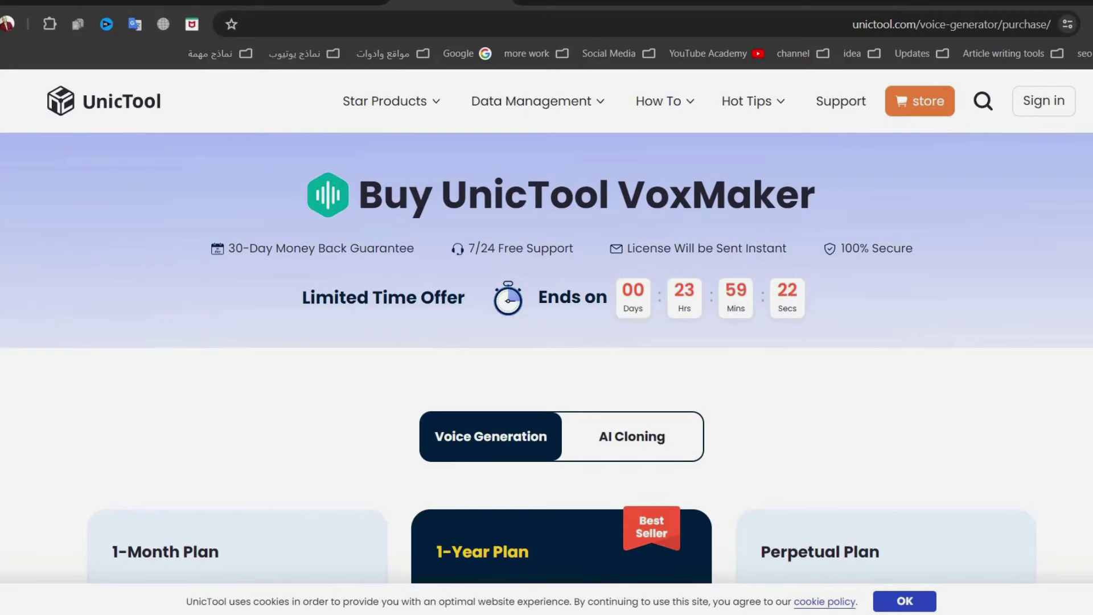
{"action": "scroll", "coordinate": [546, 353], "scroll_direction": "down", "scroll_amount": 10}
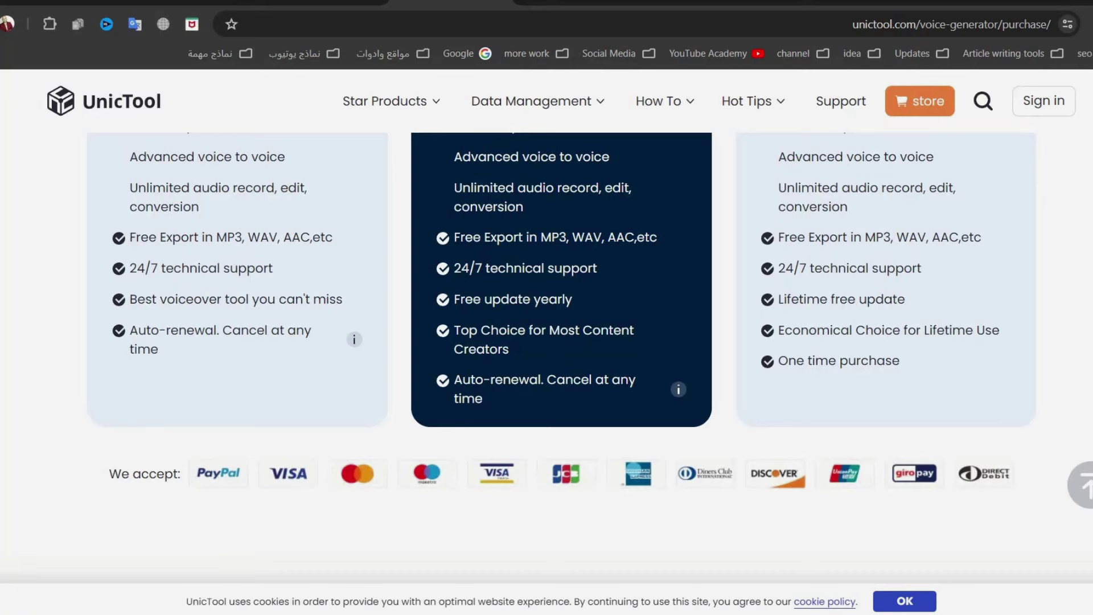
{"action": "scroll", "coordinate": [547, 353], "scroll_direction": "up", "scroll_amount": 8}
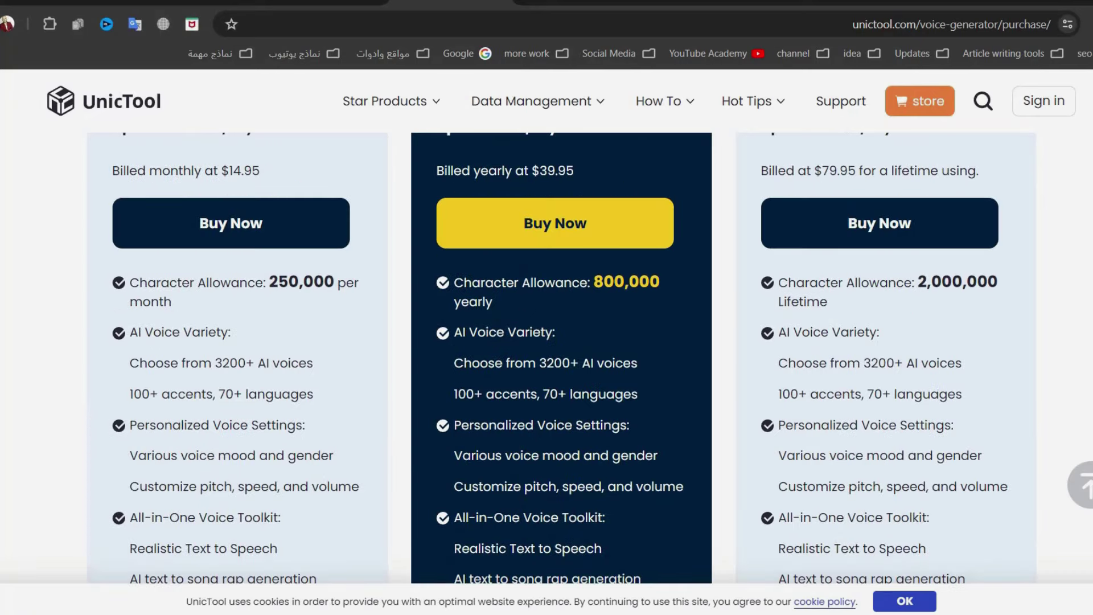